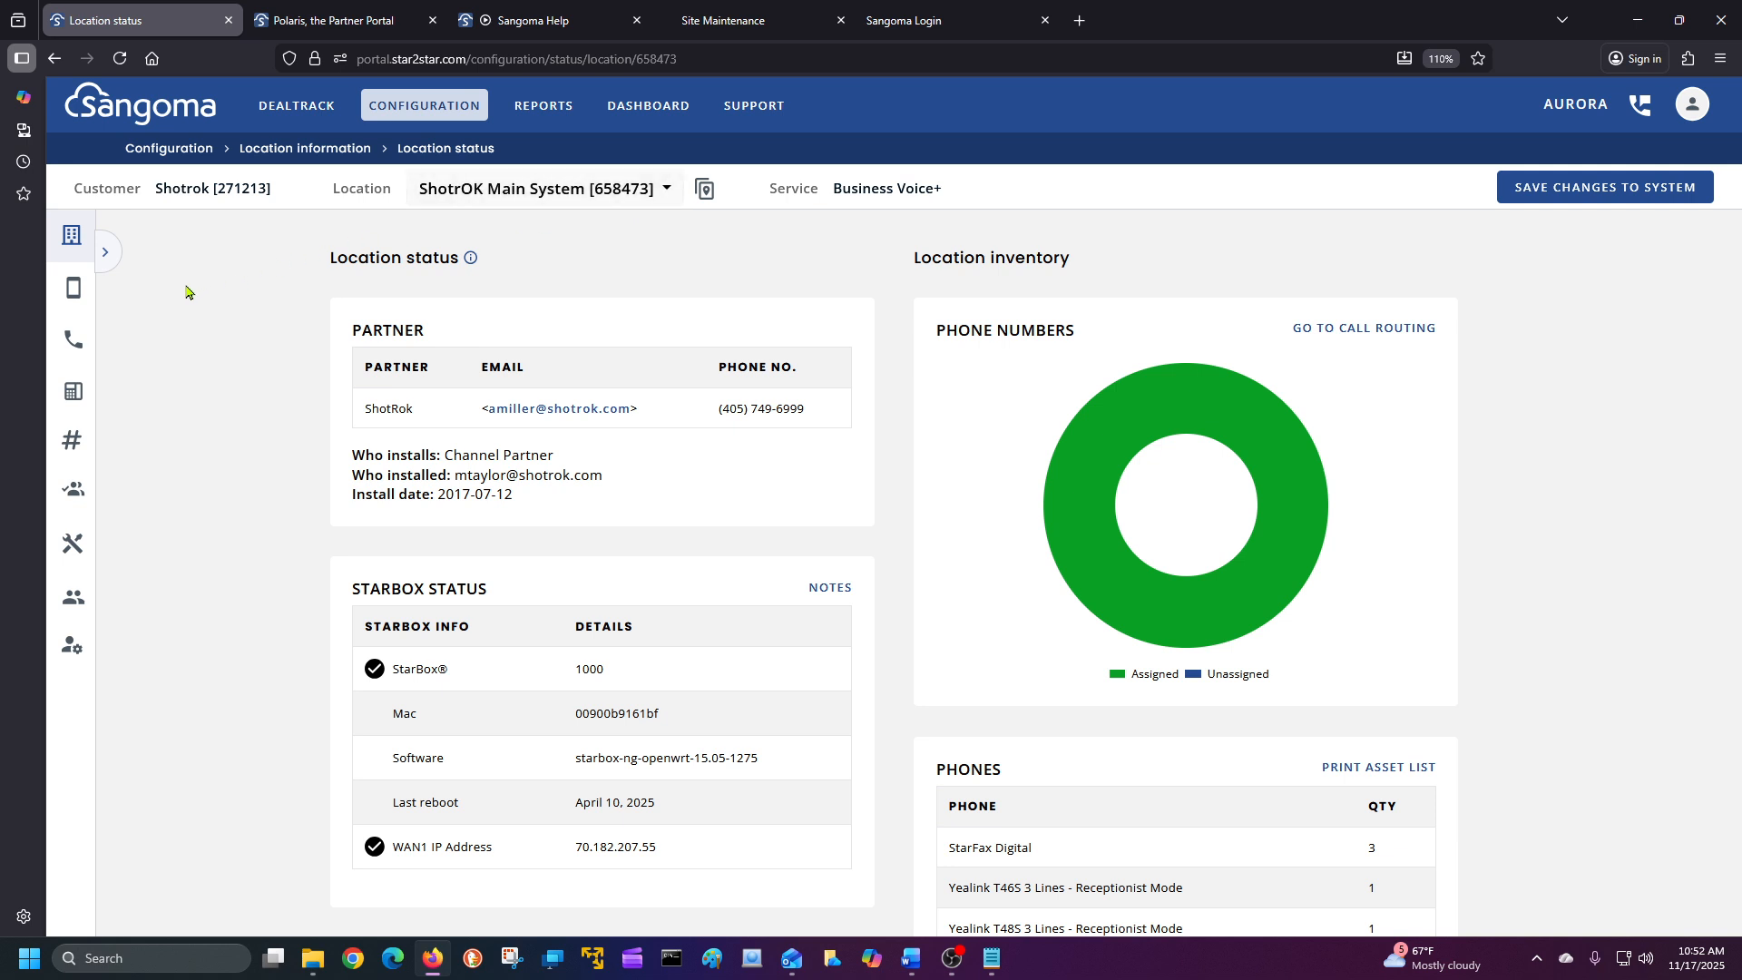
Open the additional location information for ShotrOK Main System and review the Primary DID choices
{"action": "left_click", "coordinate": [106, 255]}
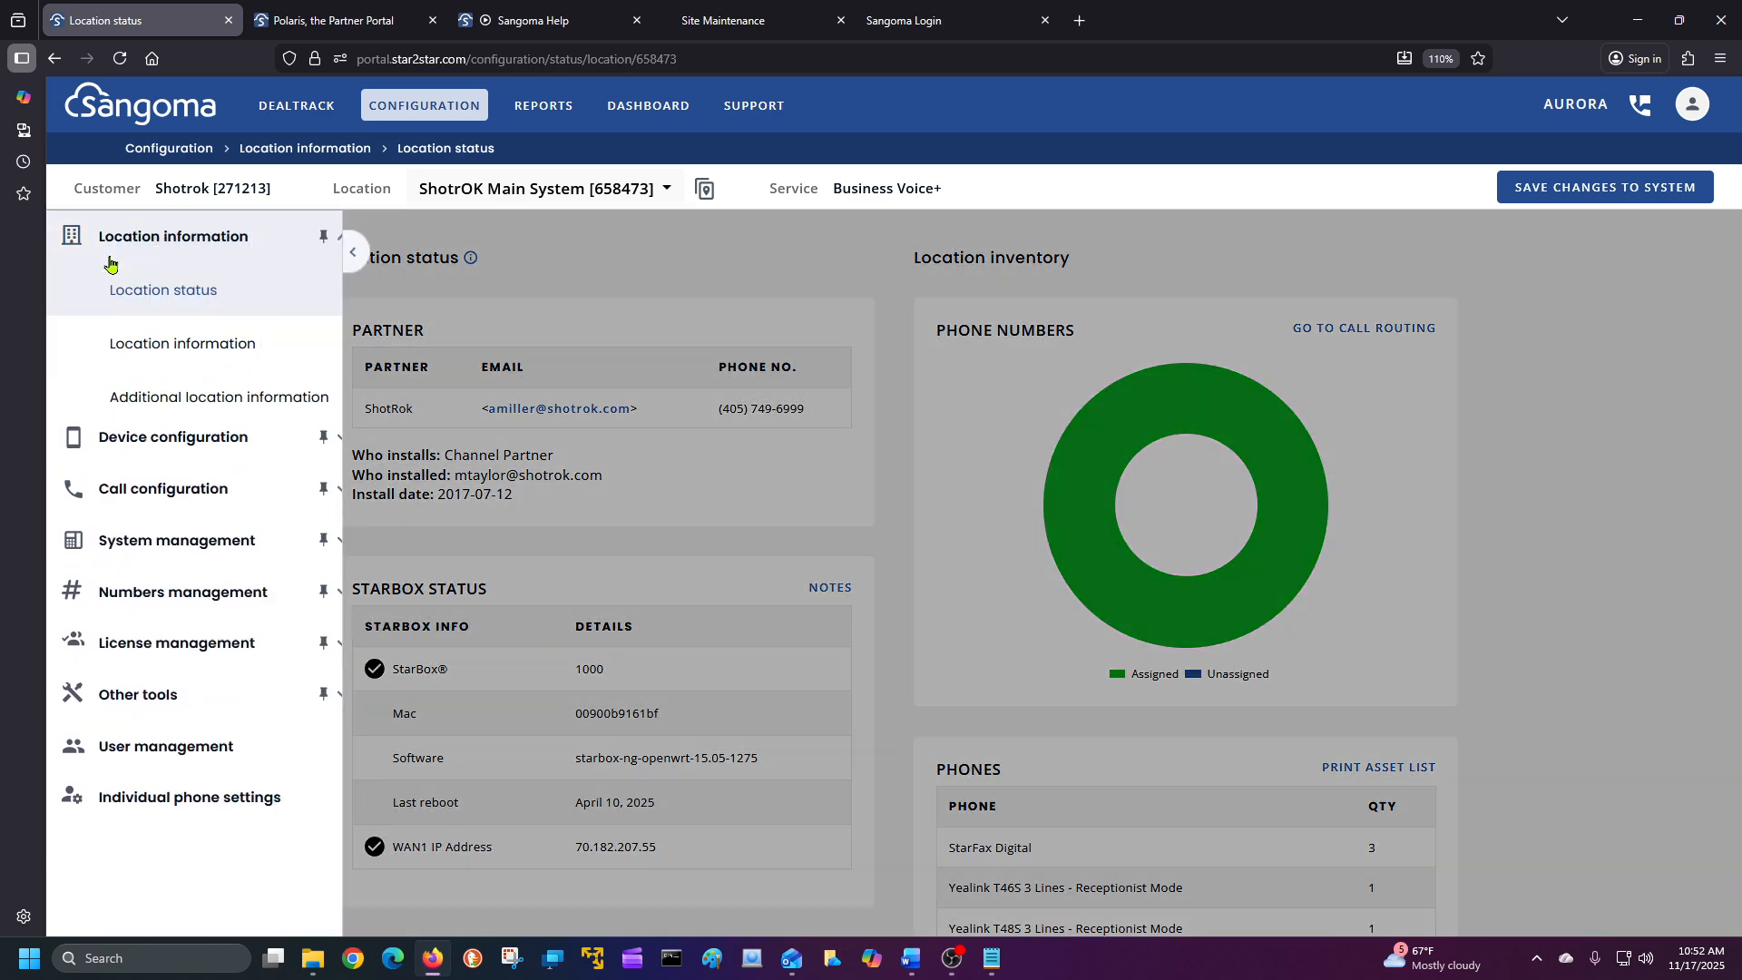
{"action": "left_click", "coordinate": [206, 410]}
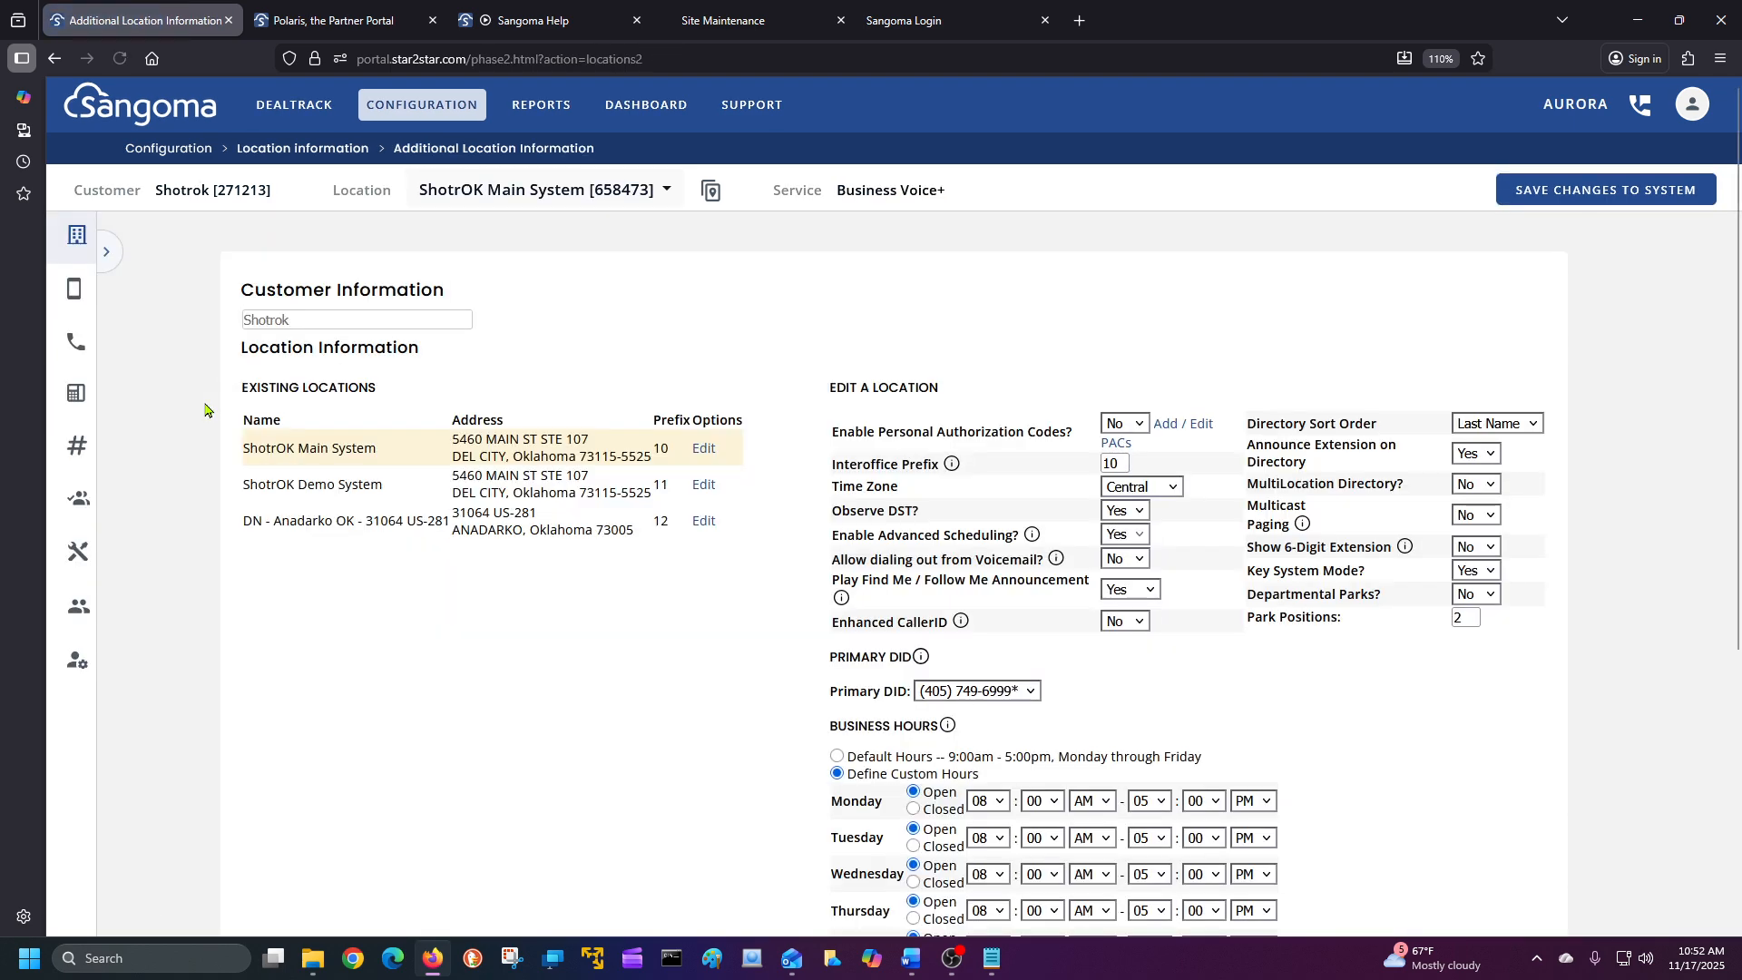
{"action": "scroll", "coordinate": [517, 712], "scroll_direction": "down", "scroll_amount": 2}
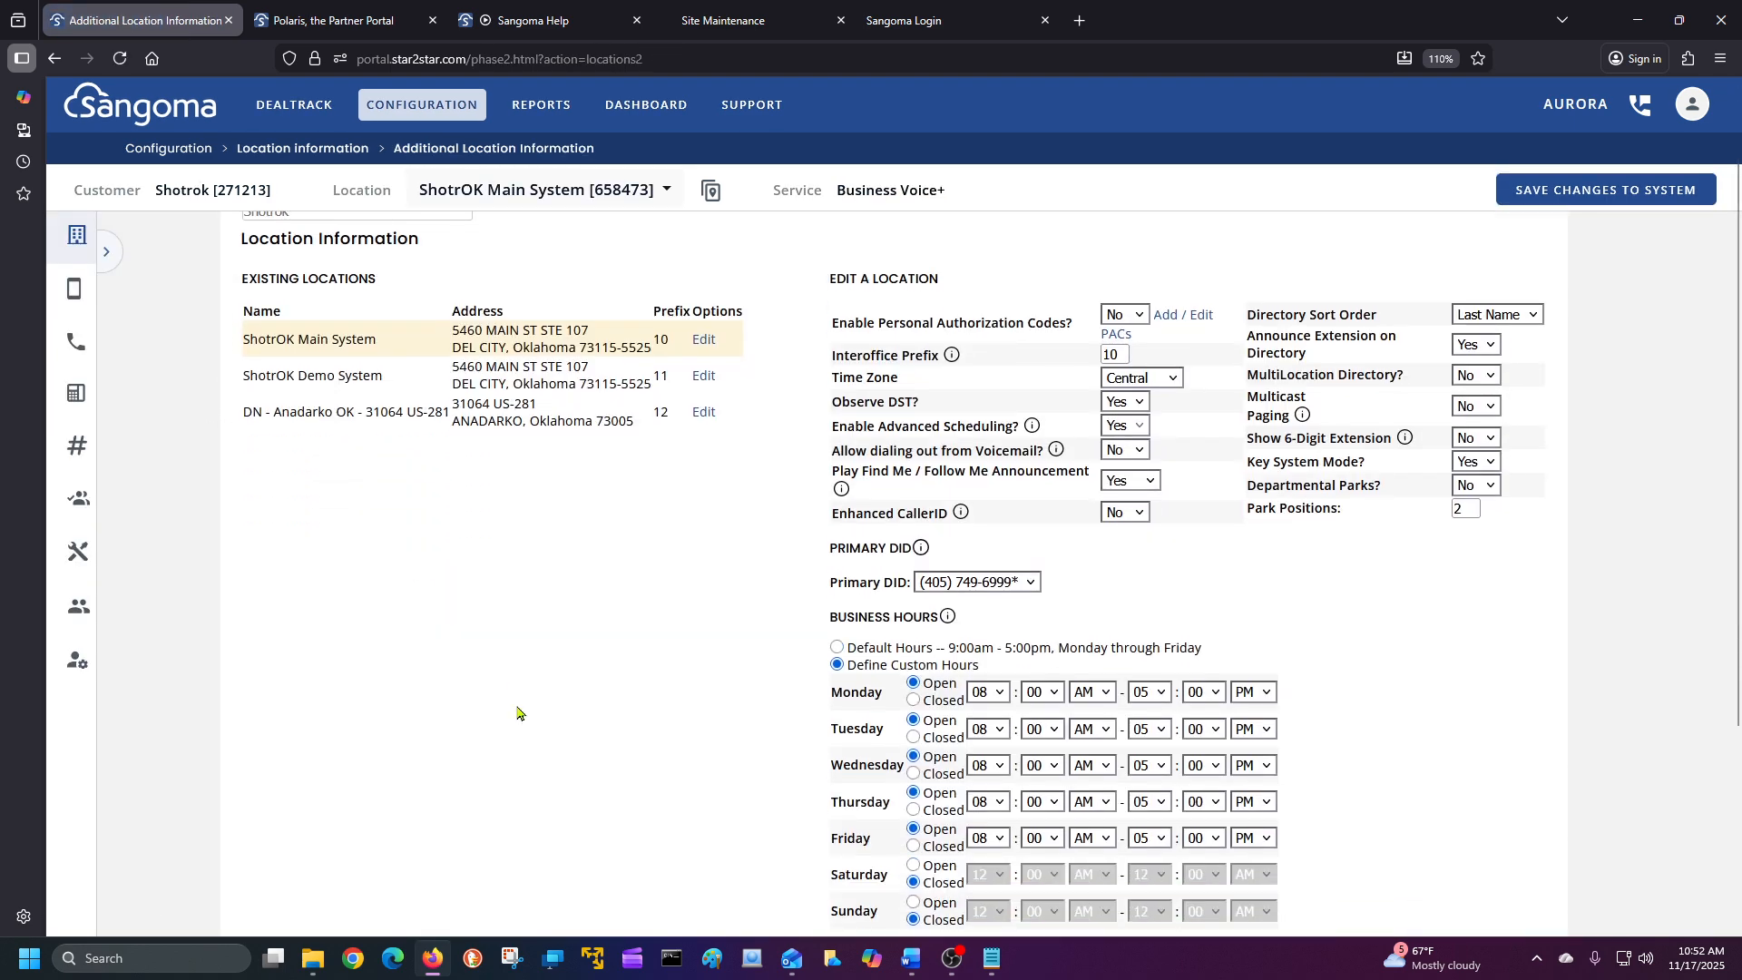
{"action": "left_click", "coordinate": [1026, 591]}
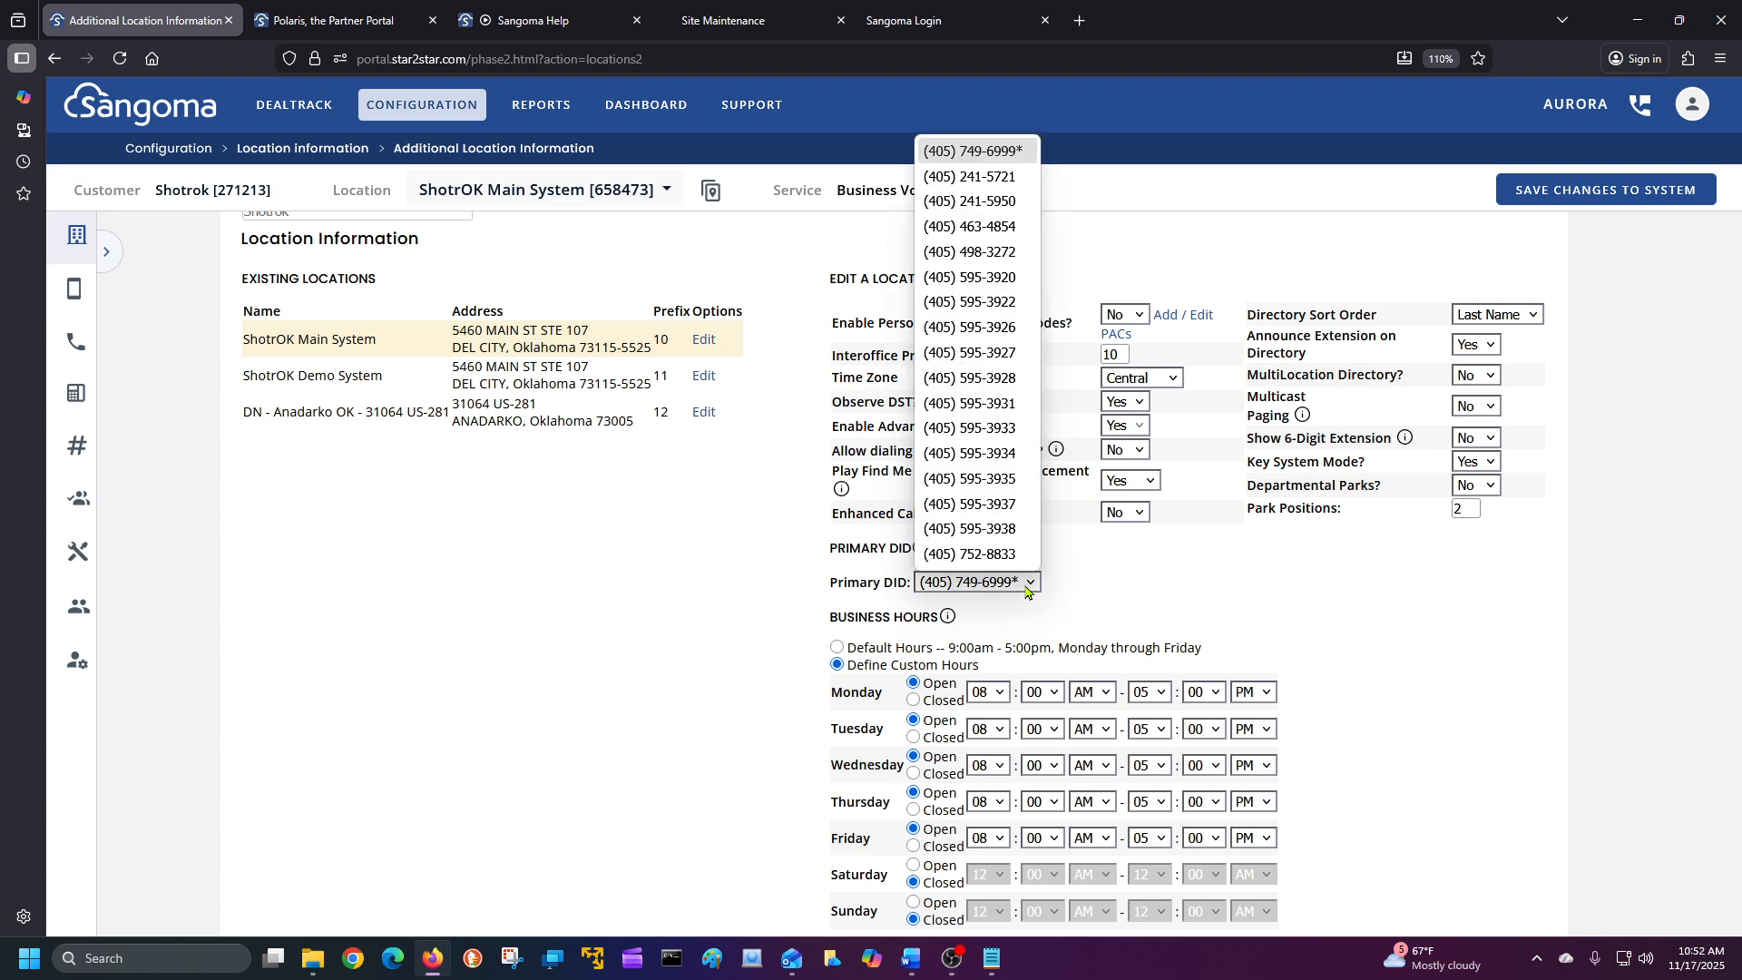
{"action": "left_click", "coordinate": [1026, 591]}
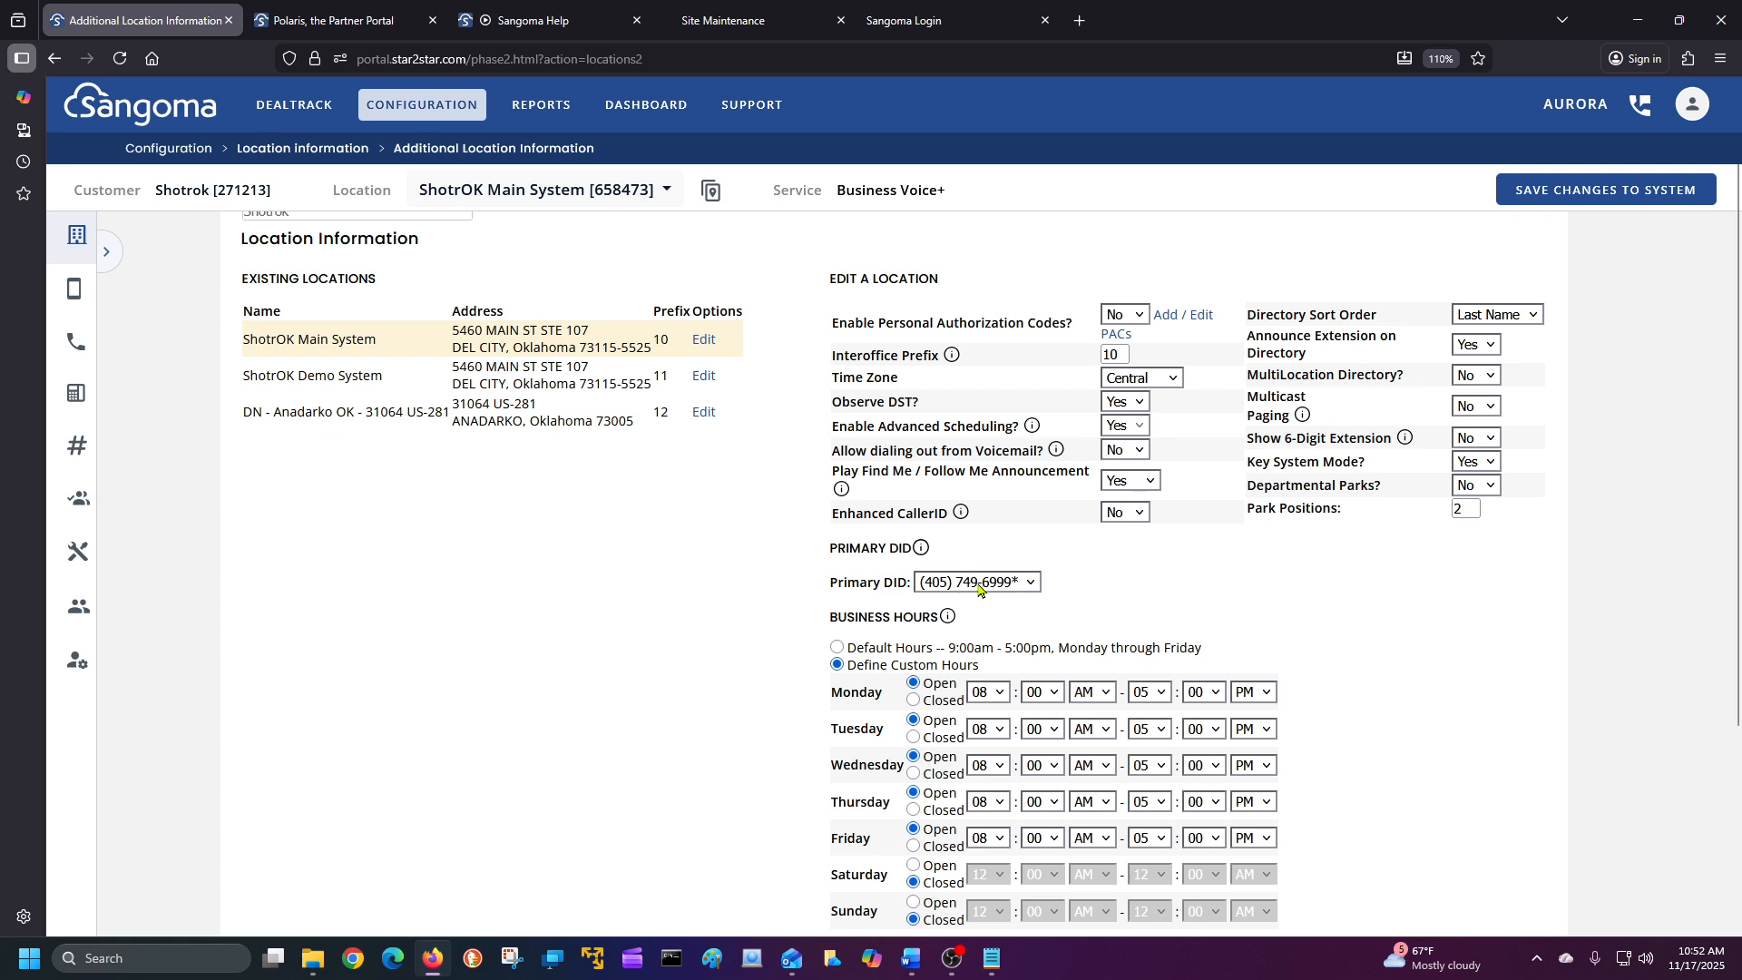
Open the details of extension 3938 from the device configuration's list of existing extensions
{"action": "left_click", "coordinate": [72, 291]}
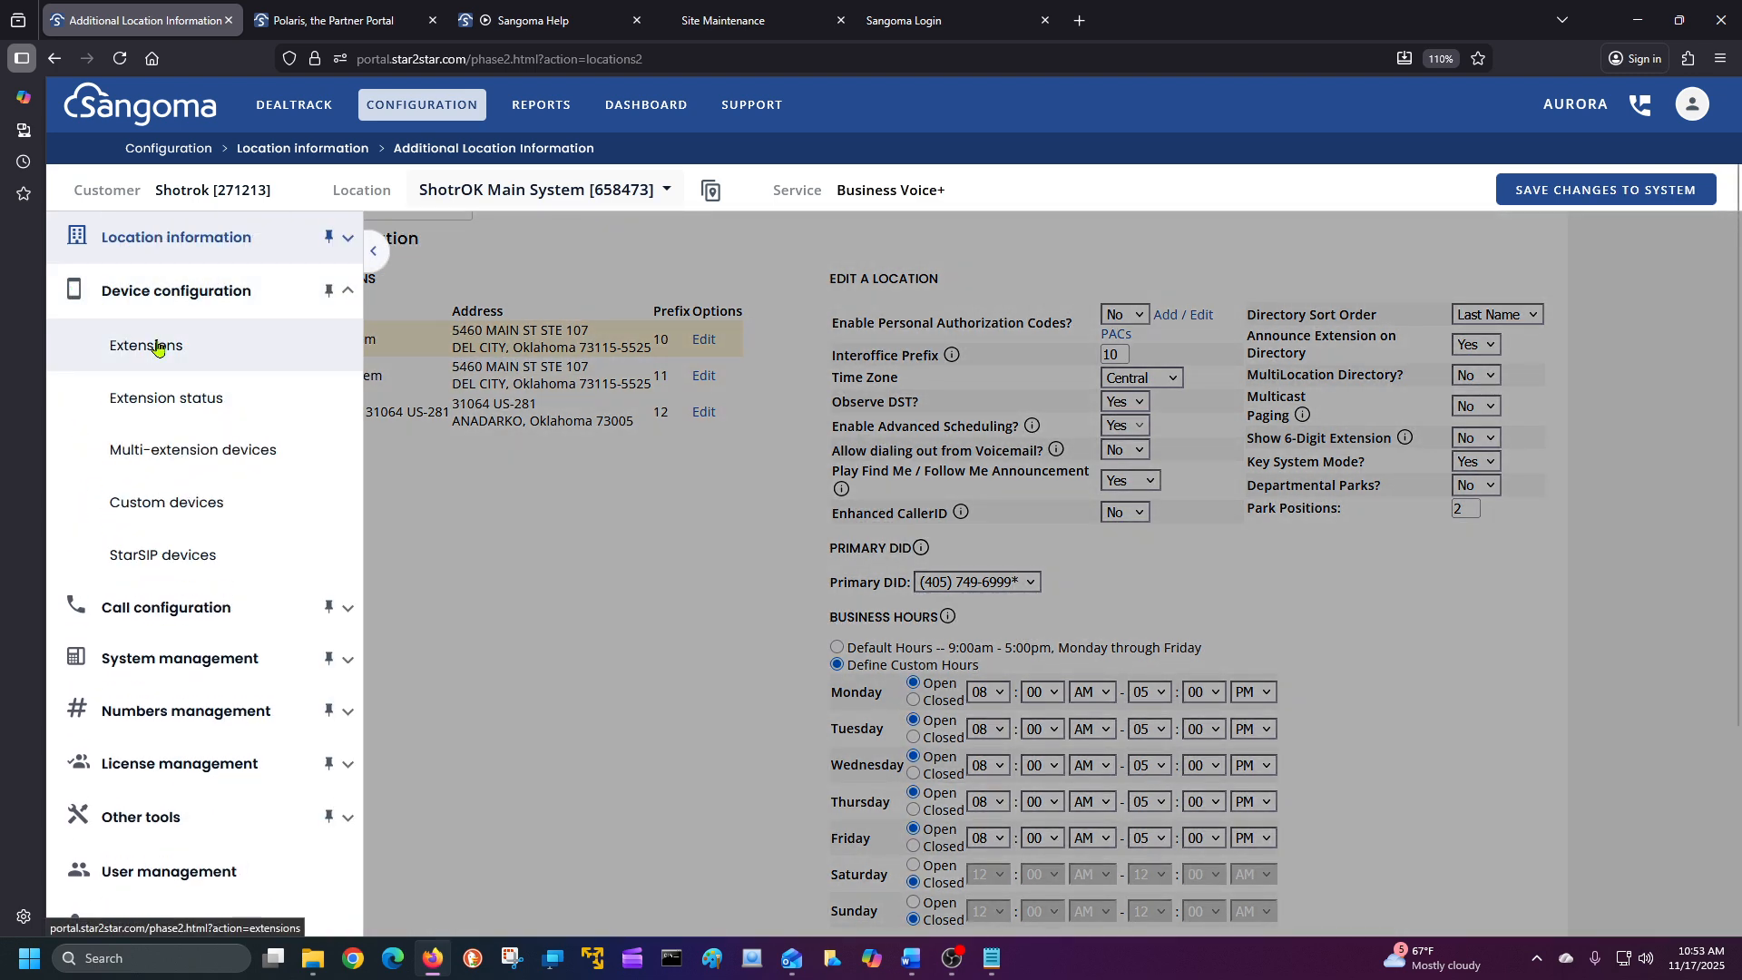
{"action": "left_click", "coordinate": [157, 346]}
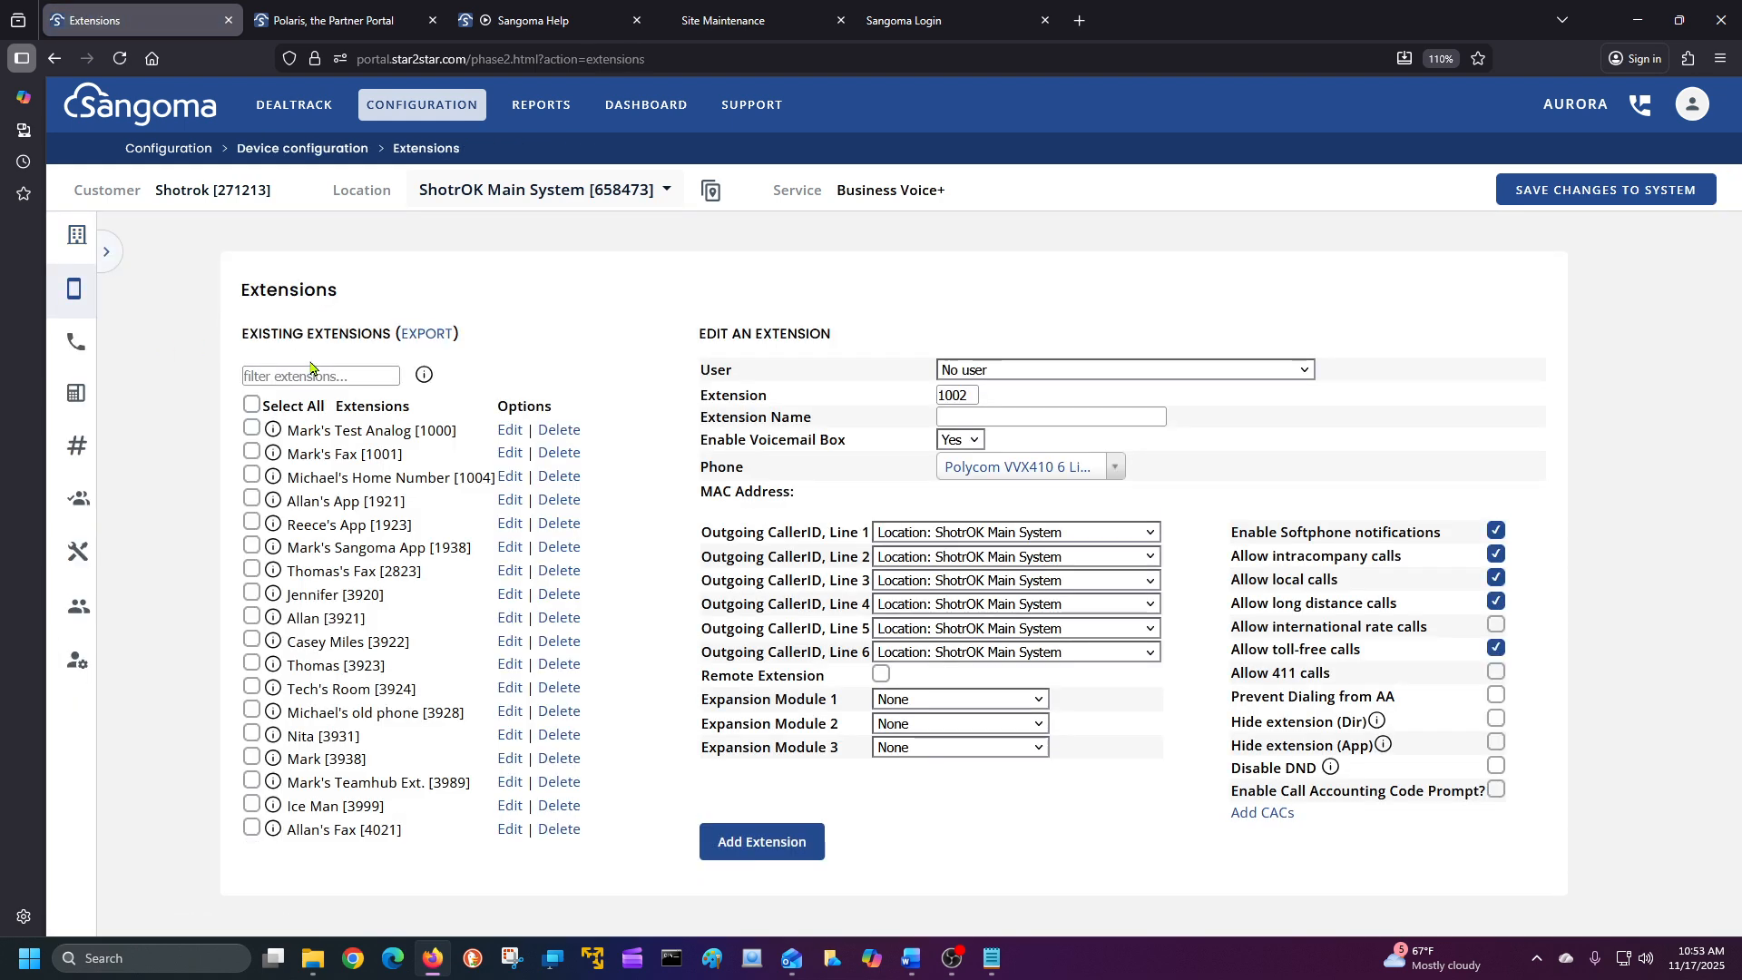
{"action": "left_click", "coordinate": [501, 761]}
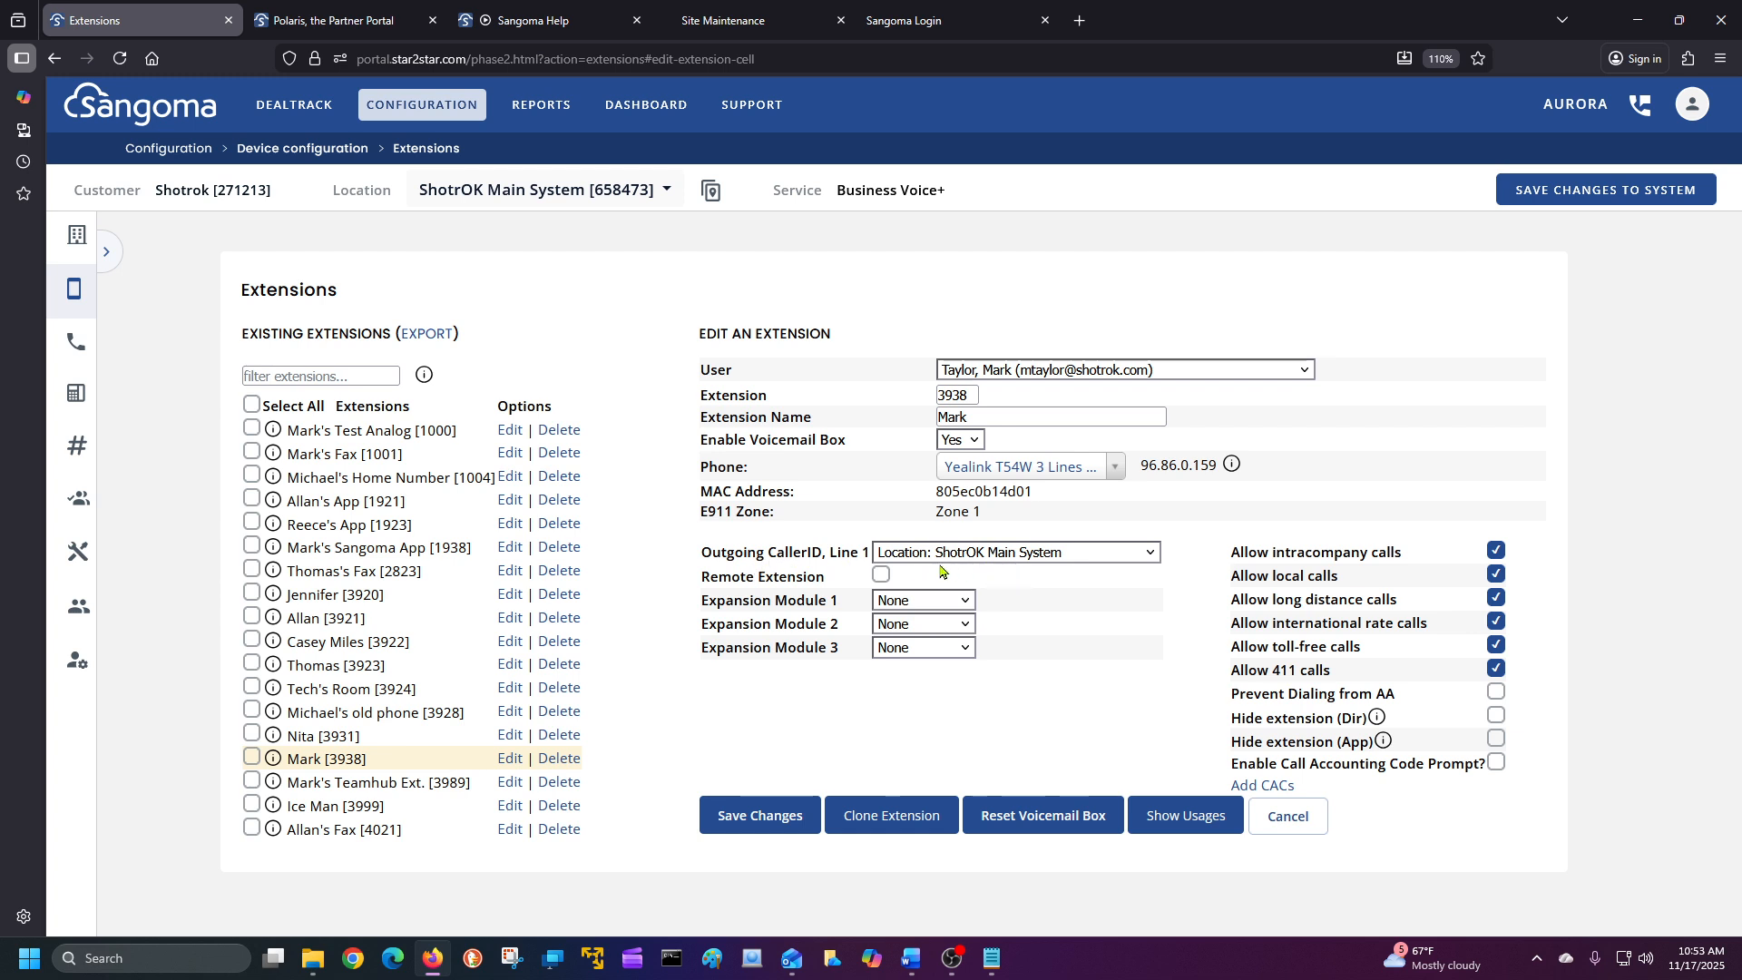
Return to the additional location information to check the location's Primary DID
{"action": "left_click", "coordinate": [106, 251]}
{"action": "left_click", "coordinate": [172, 238]}
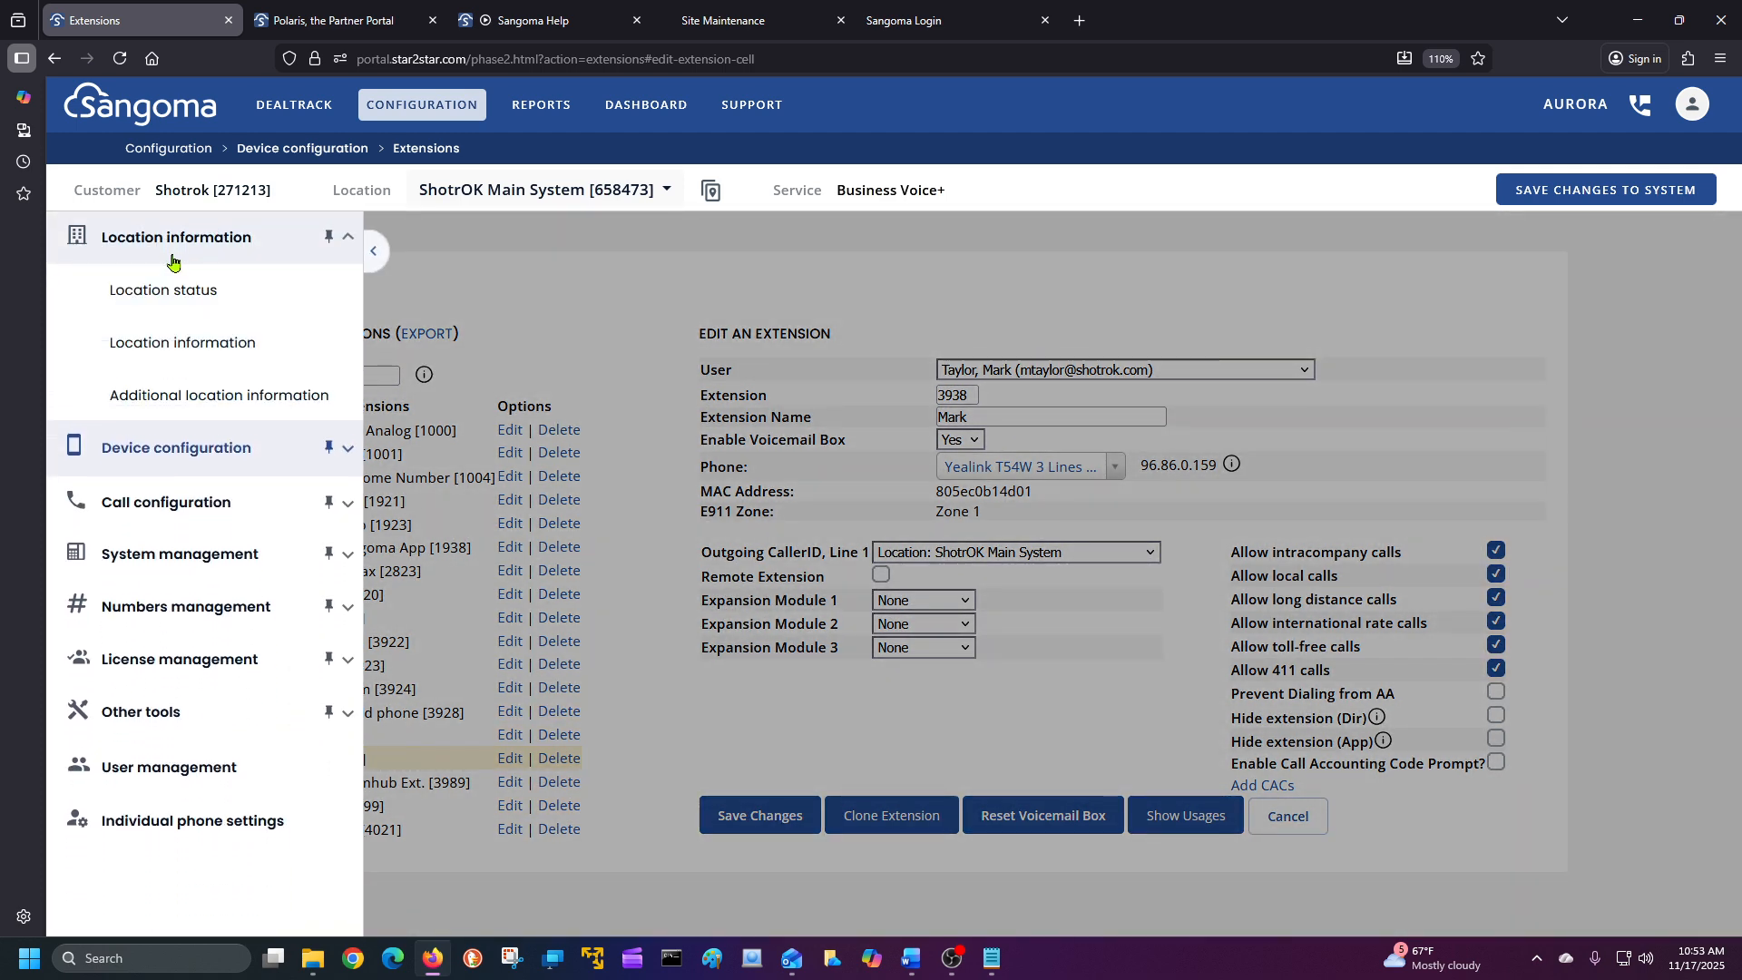
{"action": "left_click", "coordinate": [194, 399]}
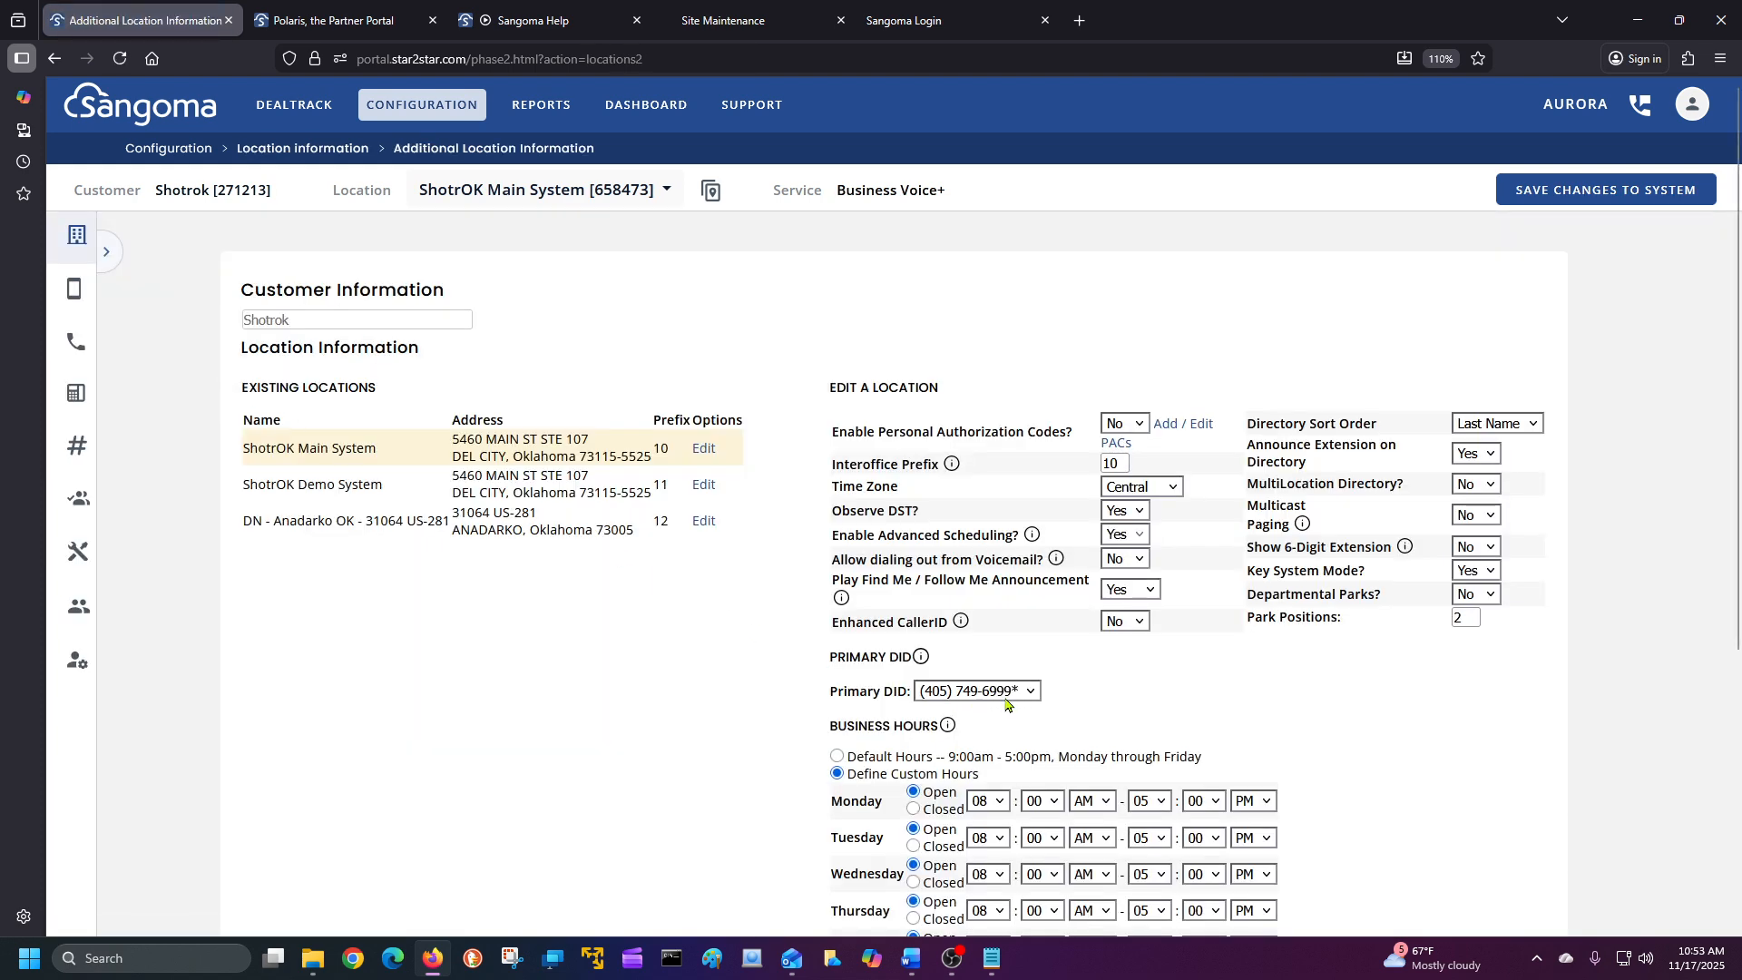
Go back to the Extensions page and reopen extension 3938 for editing
{"action": "left_click", "coordinate": [106, 254]}
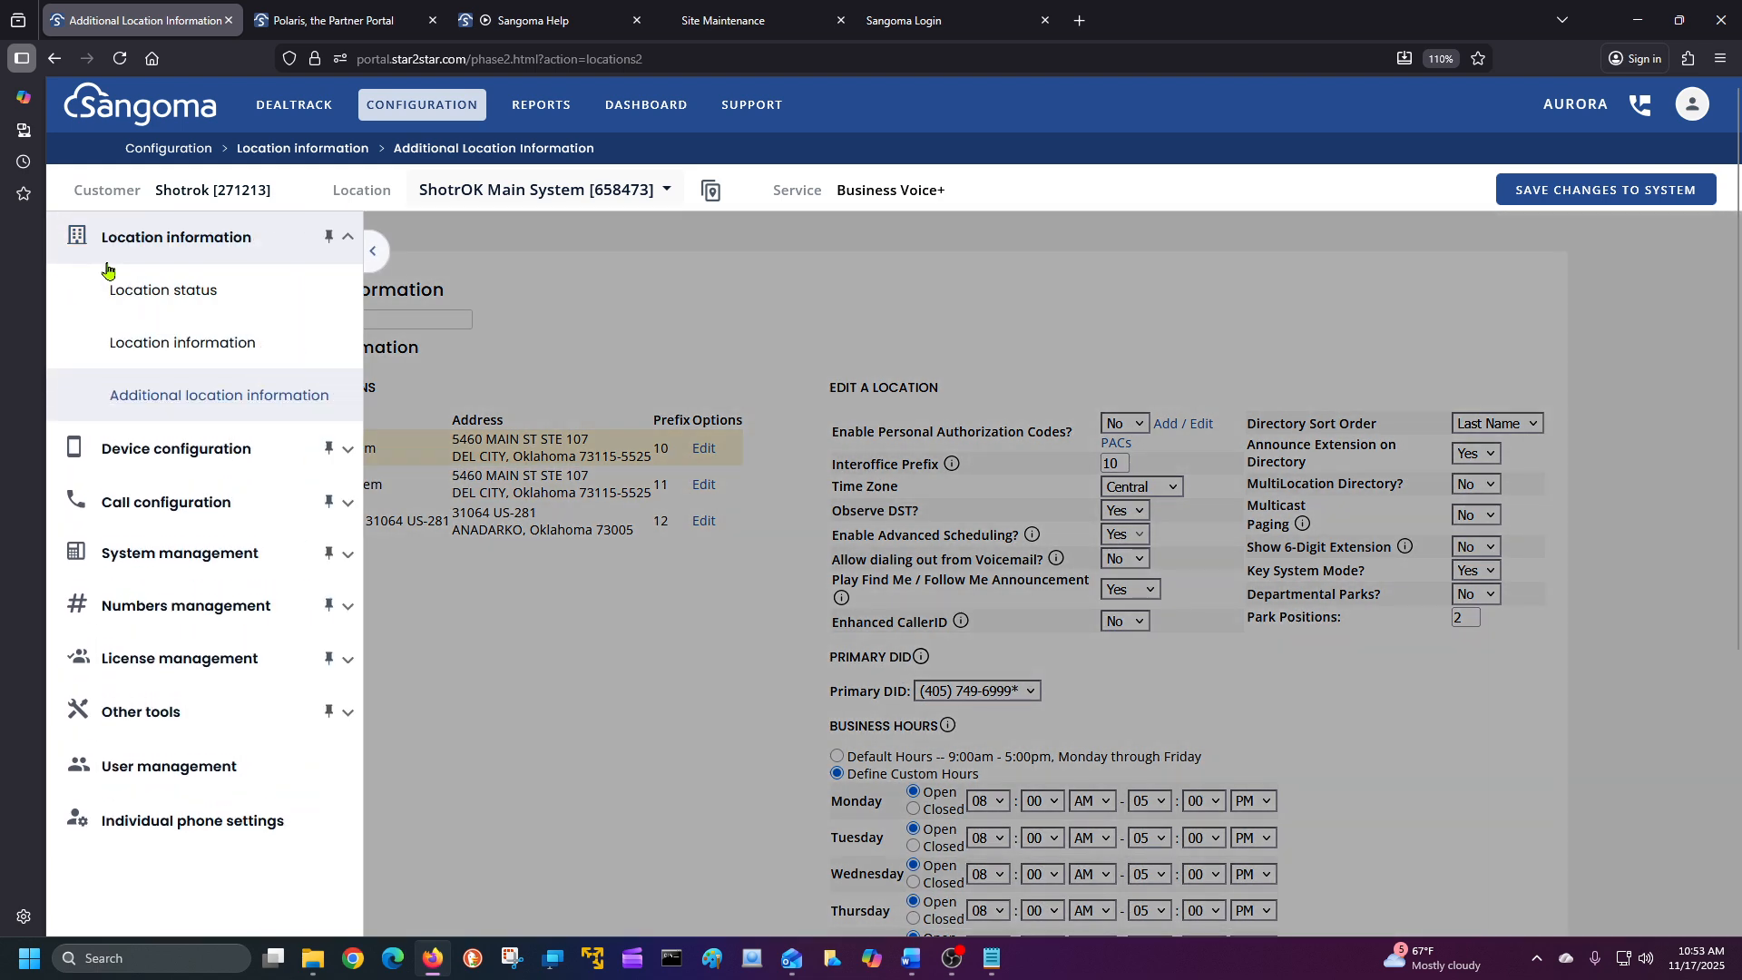
{"action": "left_click", "coordinate": [107, 261]}
{"action": "left_click", "coordinate": [125, 292]}
{"action": "left_click", "coordinate": [164, 355]}
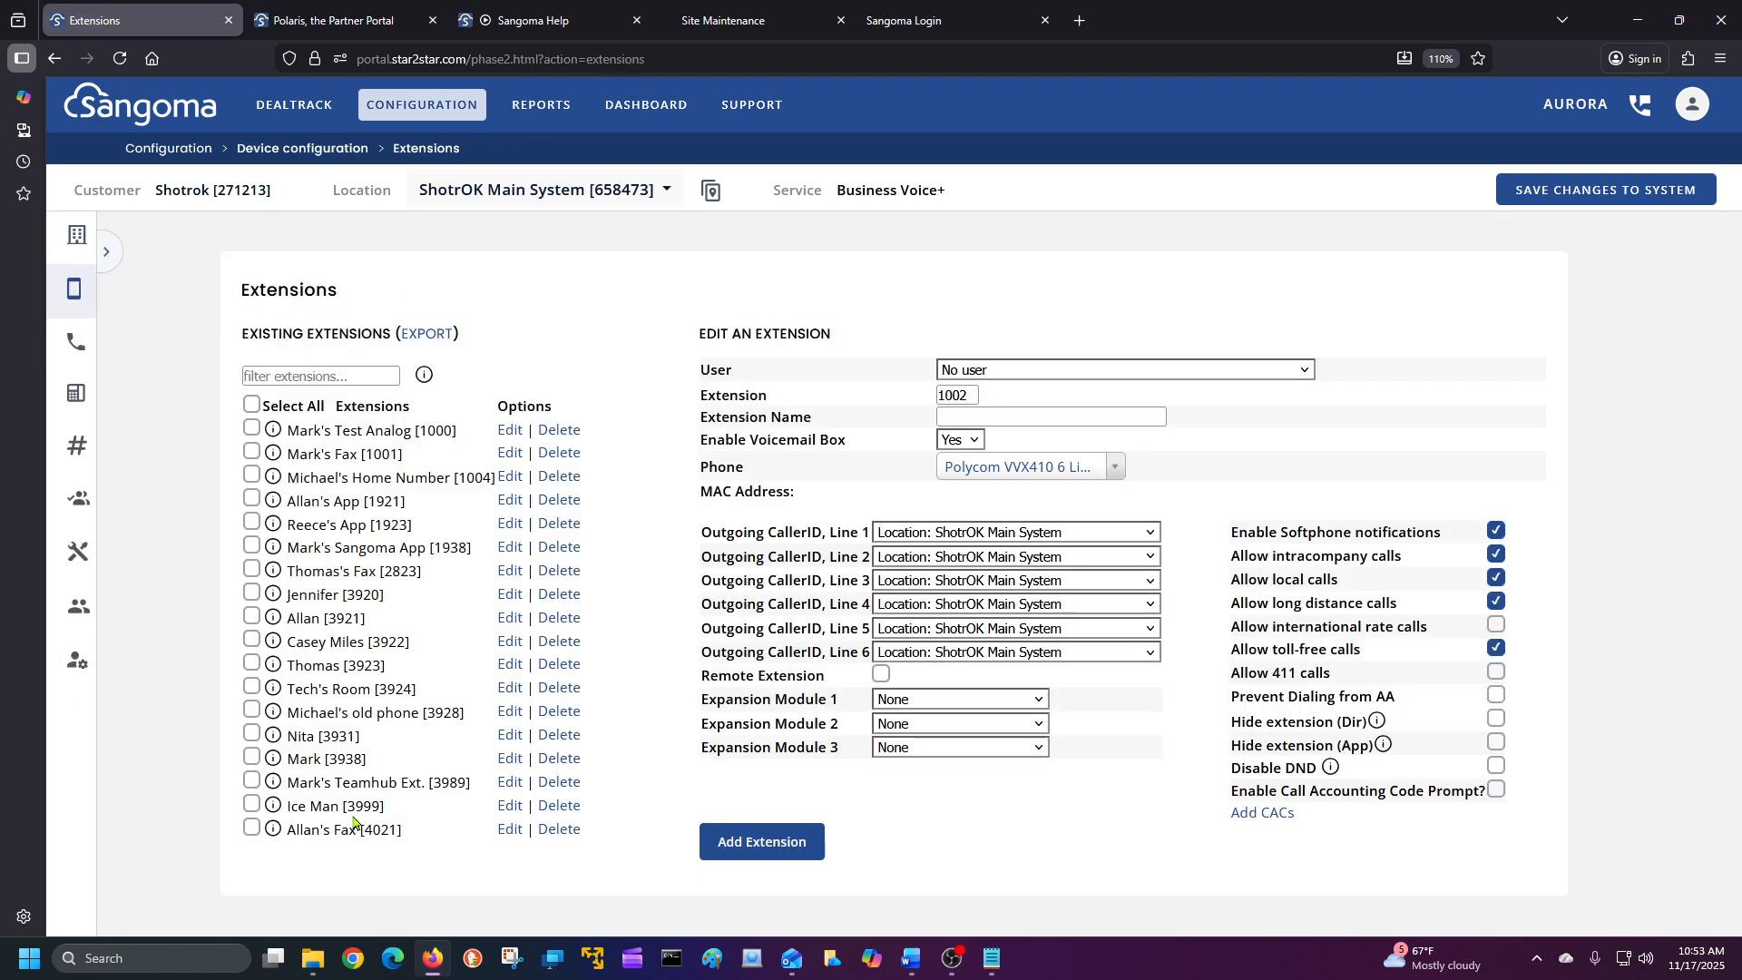
{"action": "left_click", "coordinate": [506, 760]}
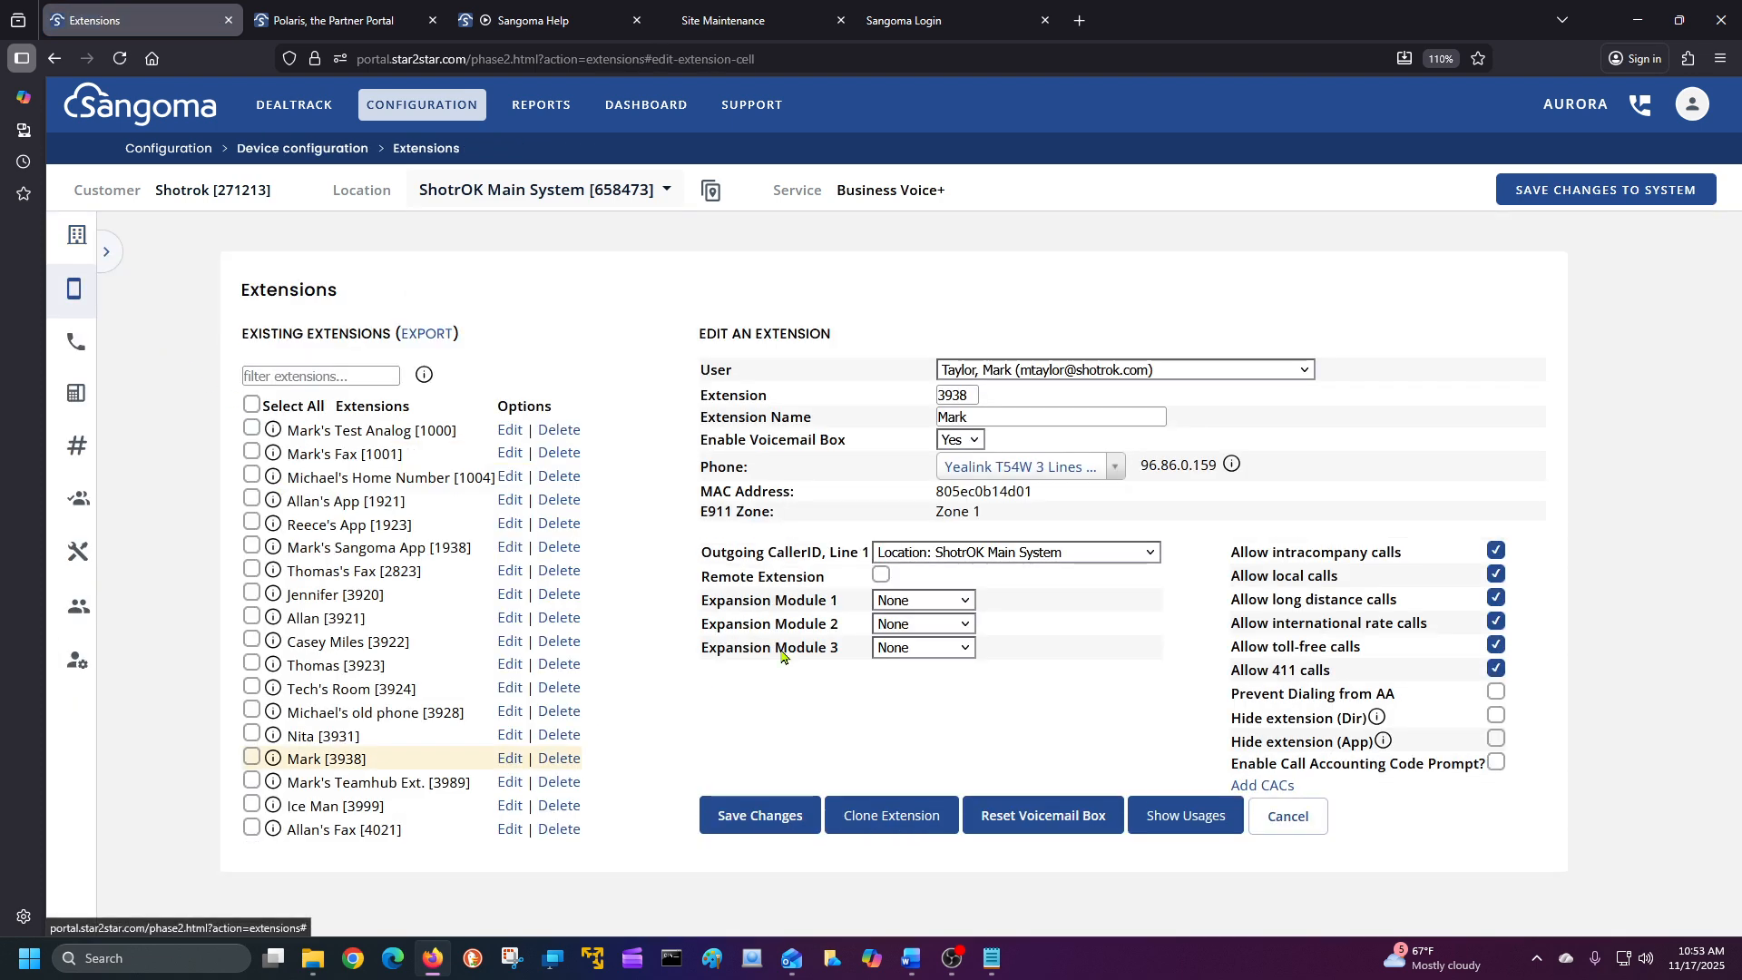
Review all the numbers and locations offered for extension 3938's Line 1 outgoing caller ID without changing the selection
{"action": "left_click", "coordinate": [1044, 555]}
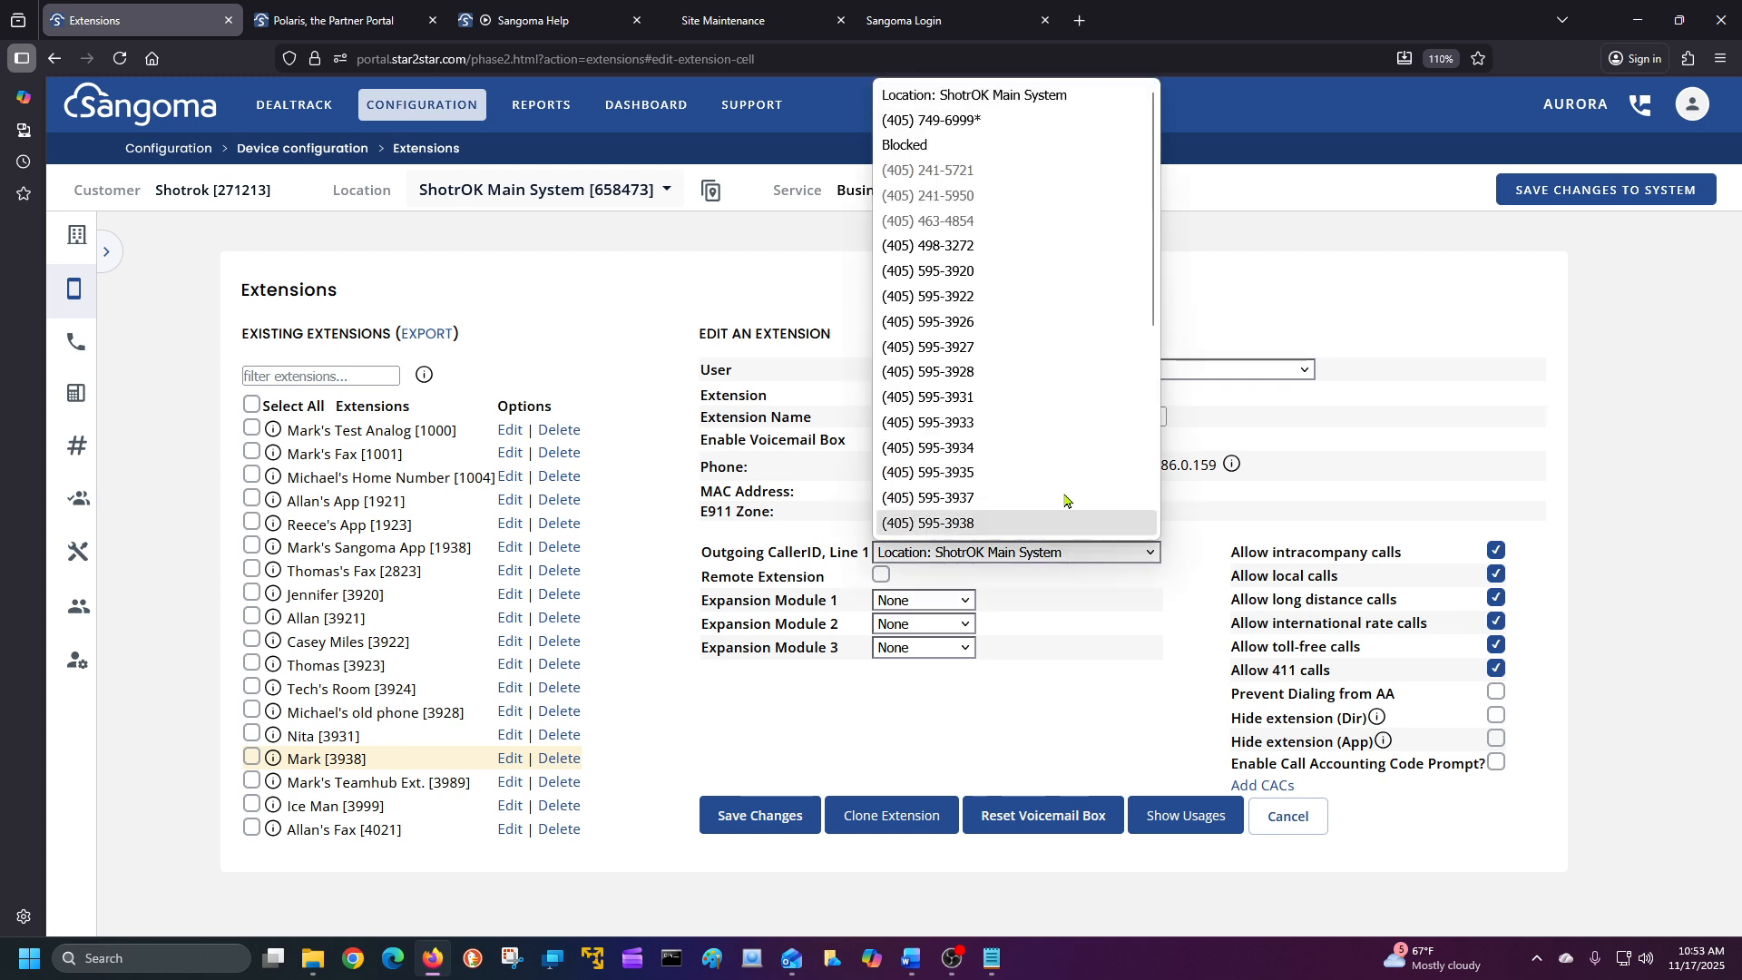
{"action": "scroll", "coordinate": [1068, 397], "scroll_direction": "down", "scroll_amount": 5}
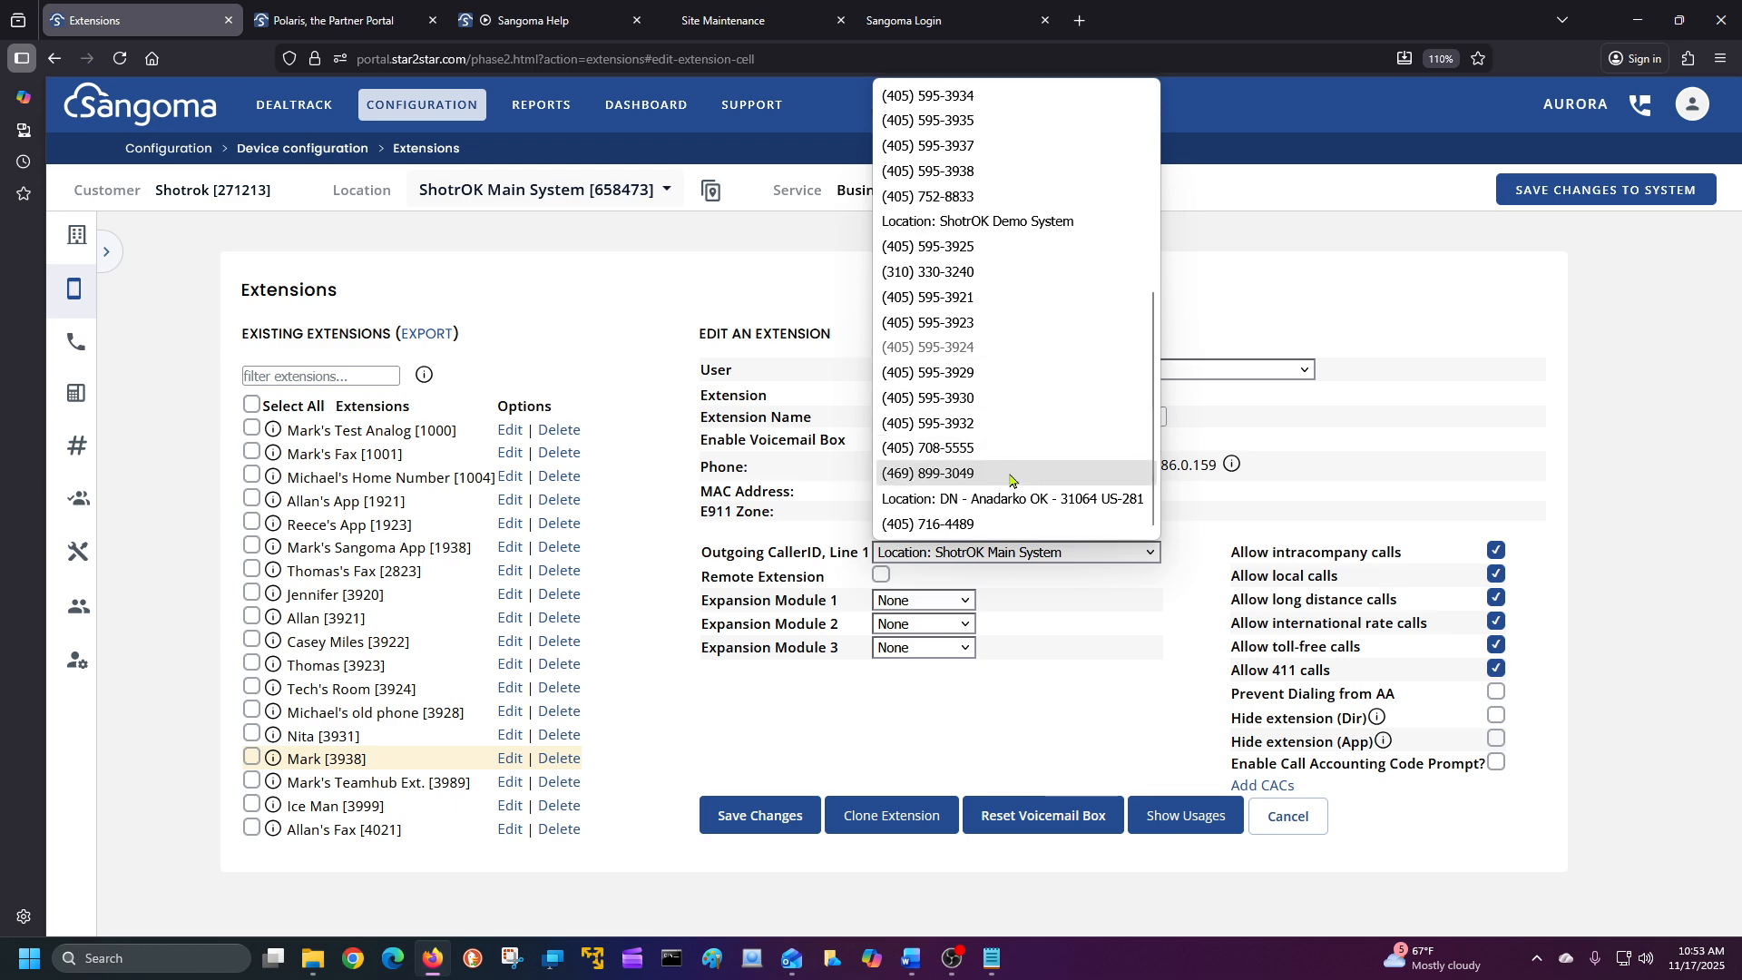
{"action": "scroll", "coordinate": [1020, 480], "scroll_direction": "up", "scroll_amount": 5}
{"action": "scroll", "coordinate": [1020, 480], "scroll_direction": "down", "scroll_amount": 4}
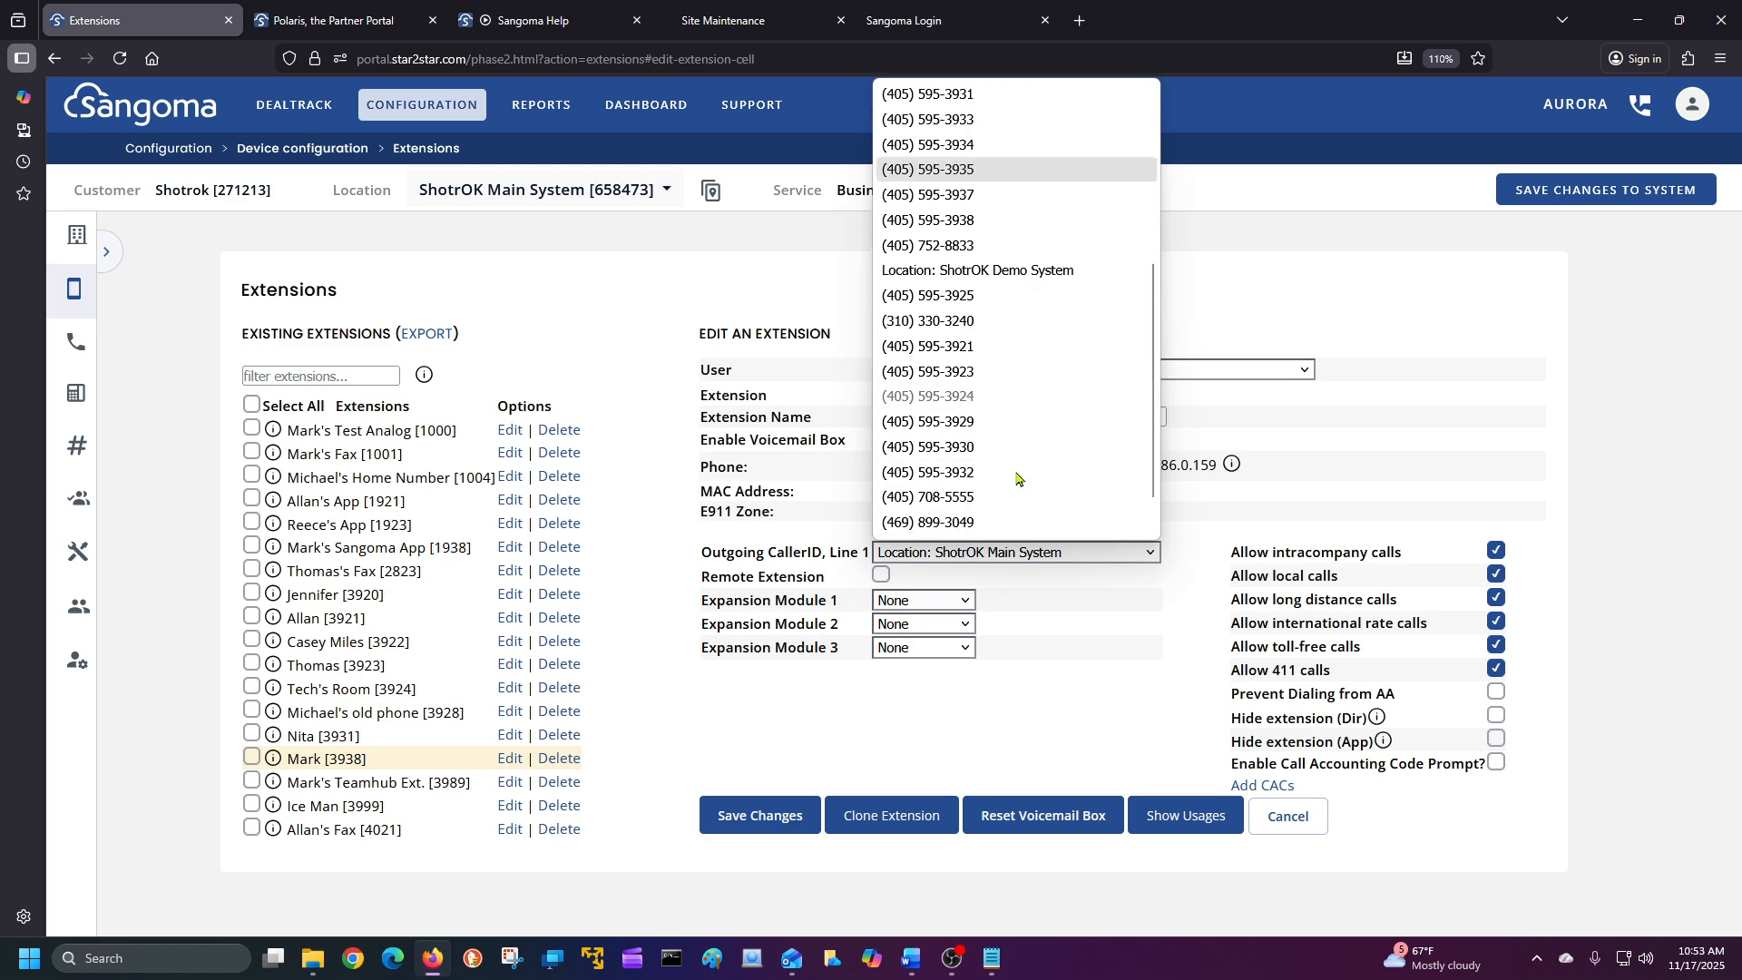
{"action": "scroll", "coordinate": [1016, 479], "scroll_direction": "up", "scroll_amount": 5}
{"action": "left_click", "coordinate": [1419, 393]}
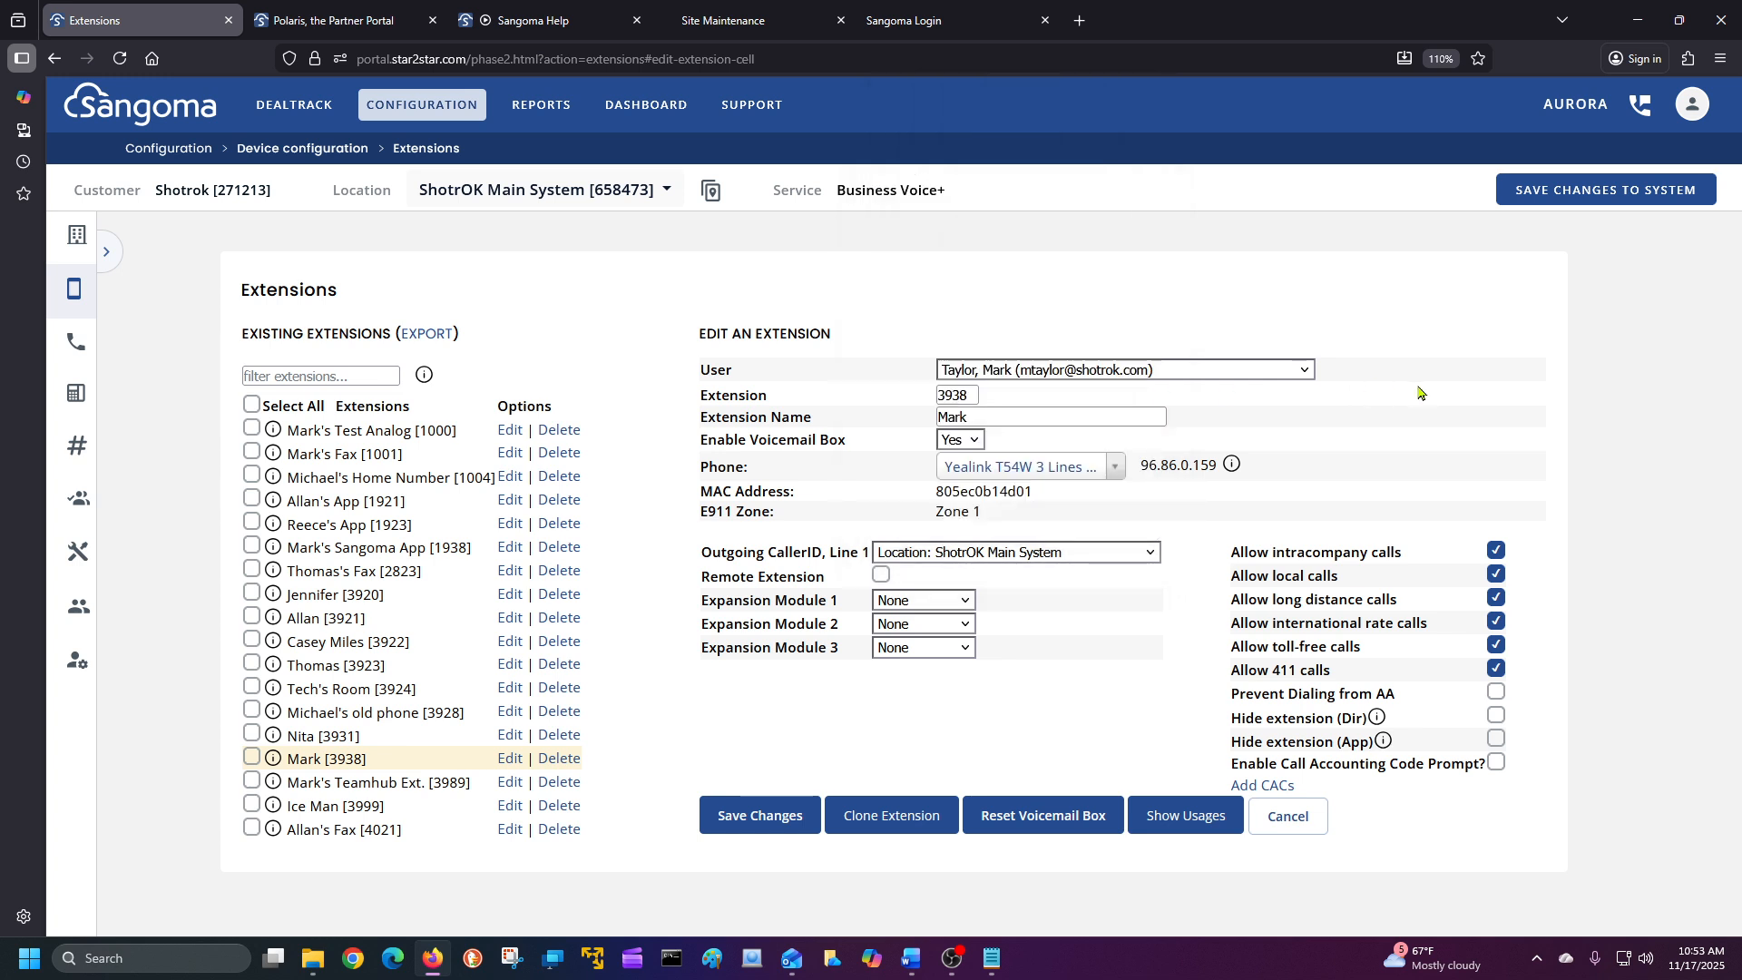
Set extension 3938's Line 1 outgoing caller ID to the direct number matching the extension and save the extension
{"action": "left_click", "coordinate": [1044, 555]}
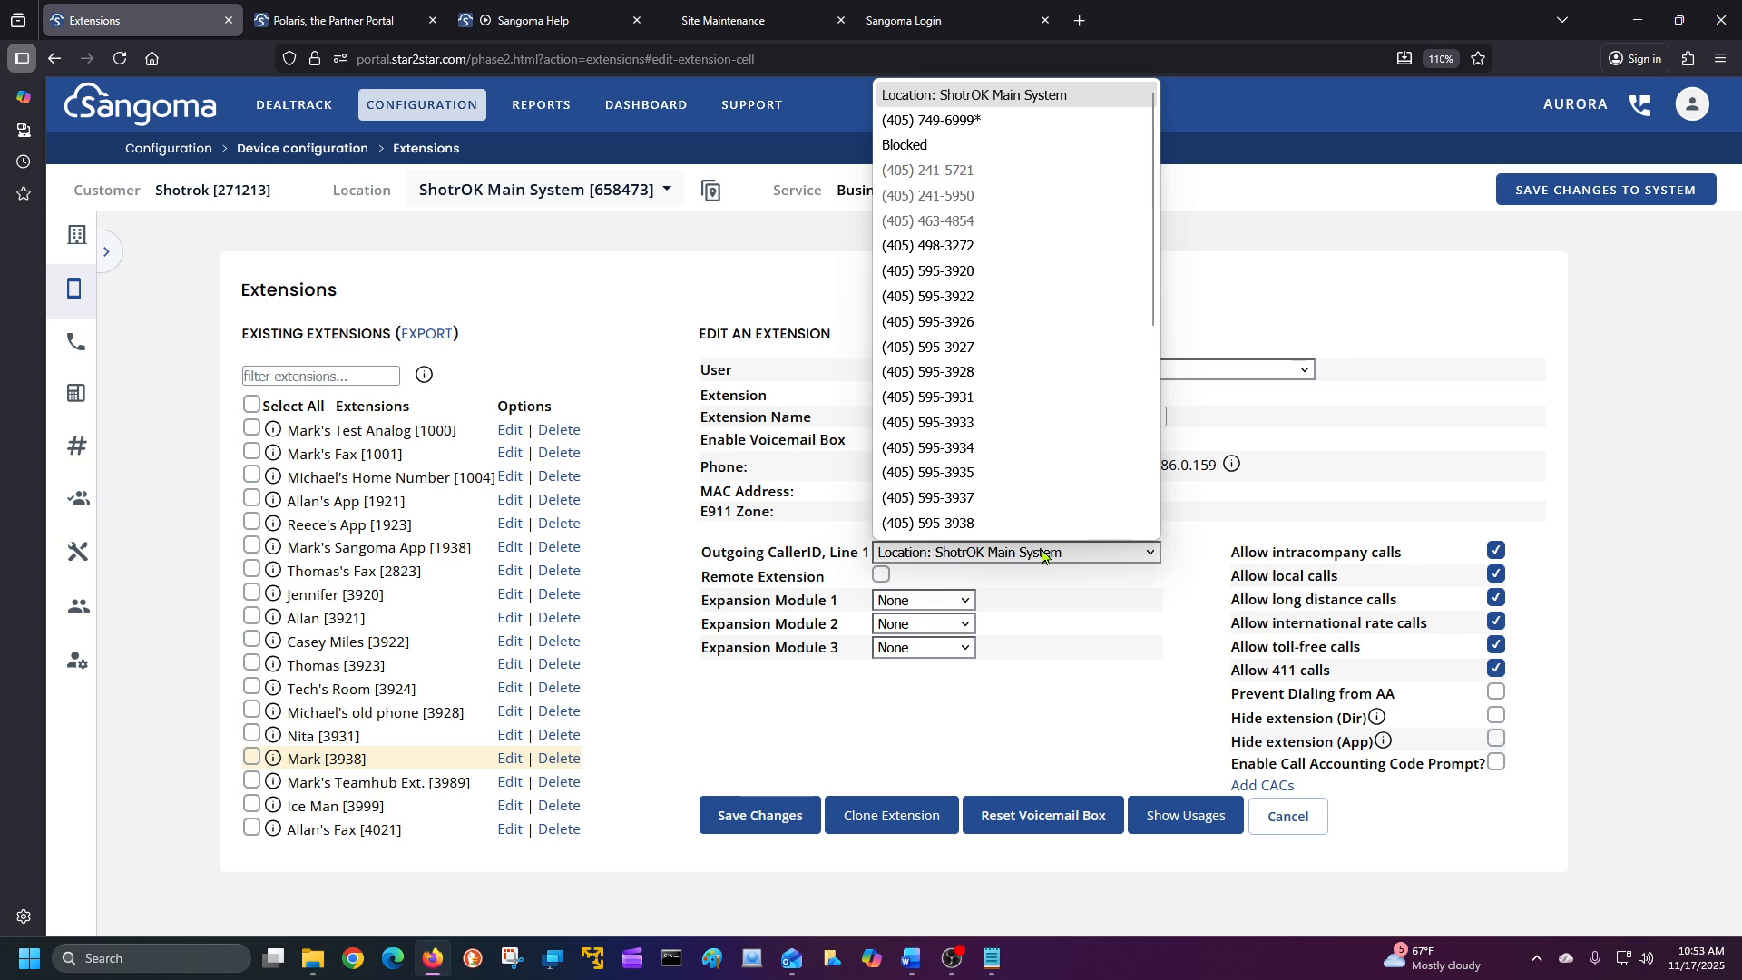
{"action": "left_click", "coordinate": [999, 524]}
{"action": "left_click", "coordinate": [774, 835]}
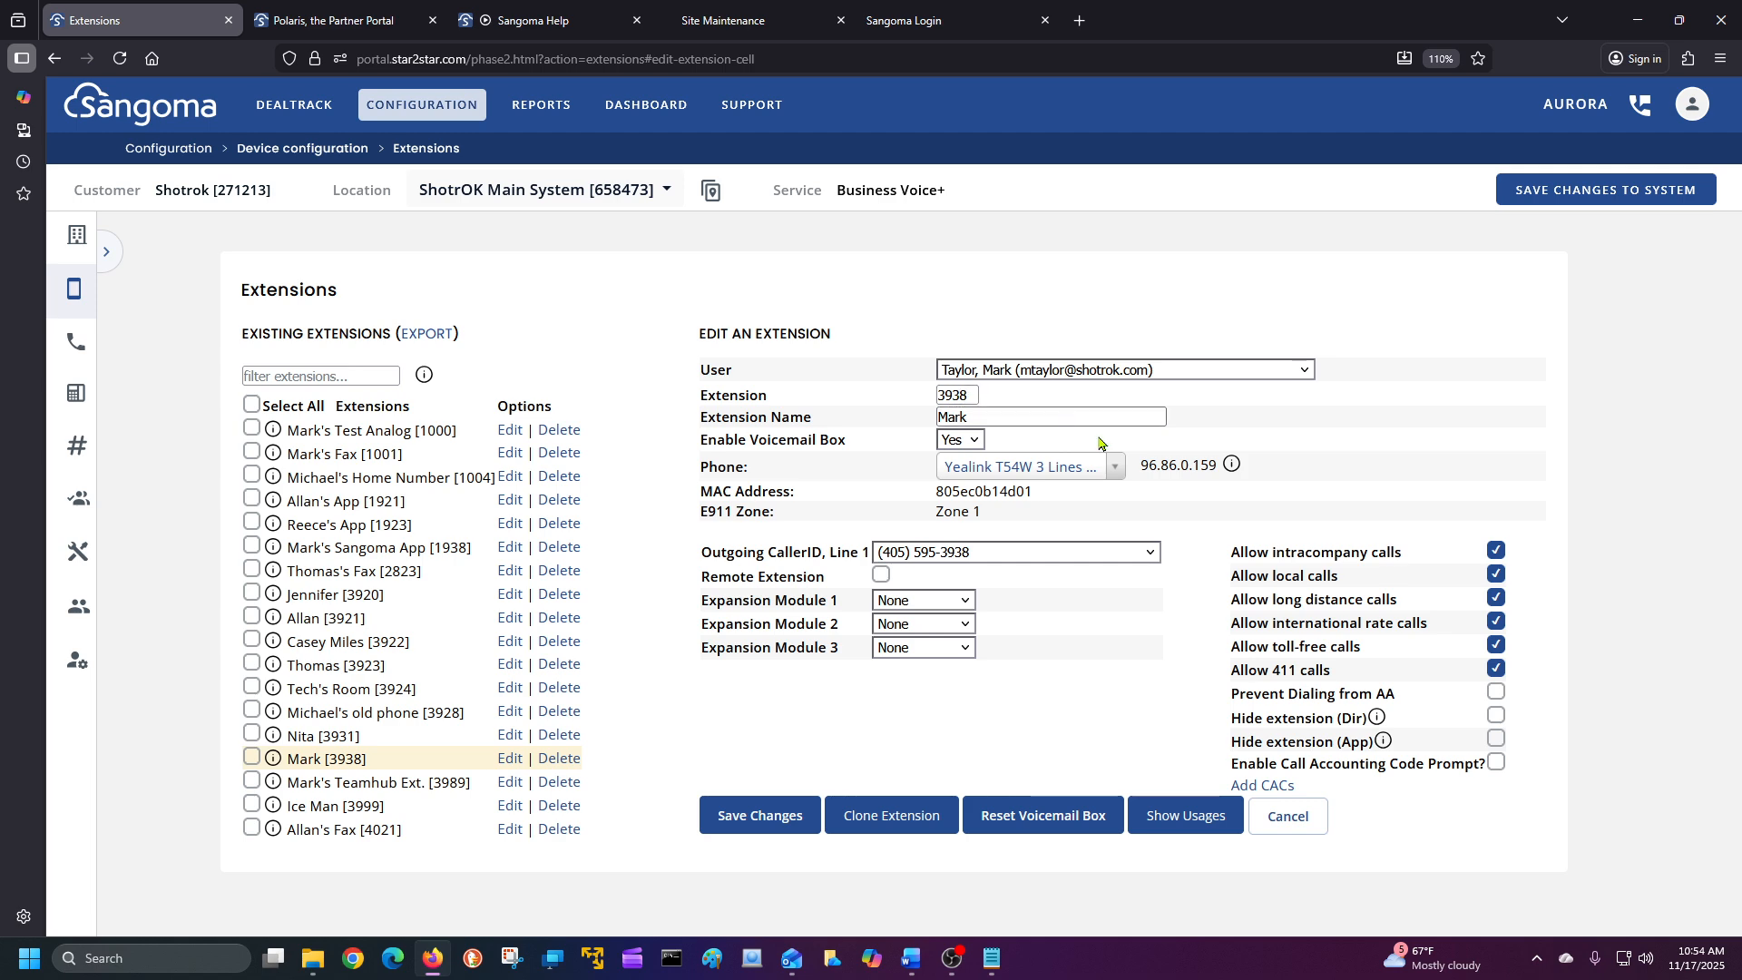
{"action": "left_click", "coordinate": [964, 554]}
{"action": "left_click", "coordinate": [967, 555]}
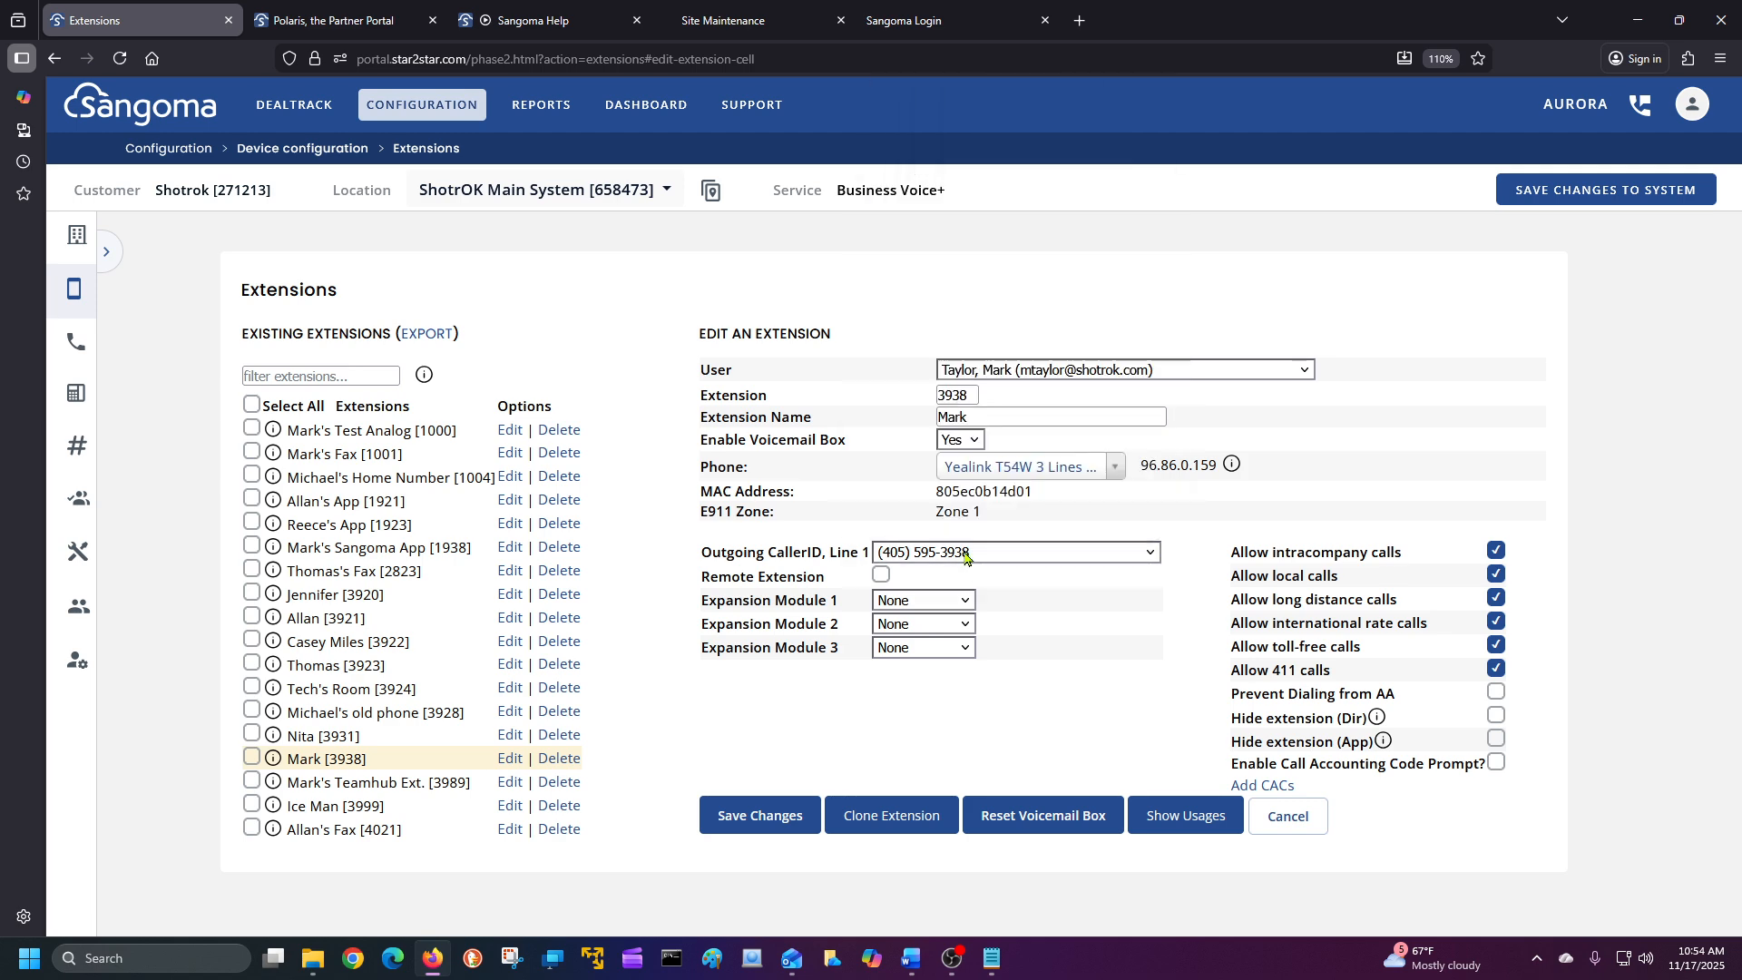
{"action": "left_click", "coordinate": [773, 821]}
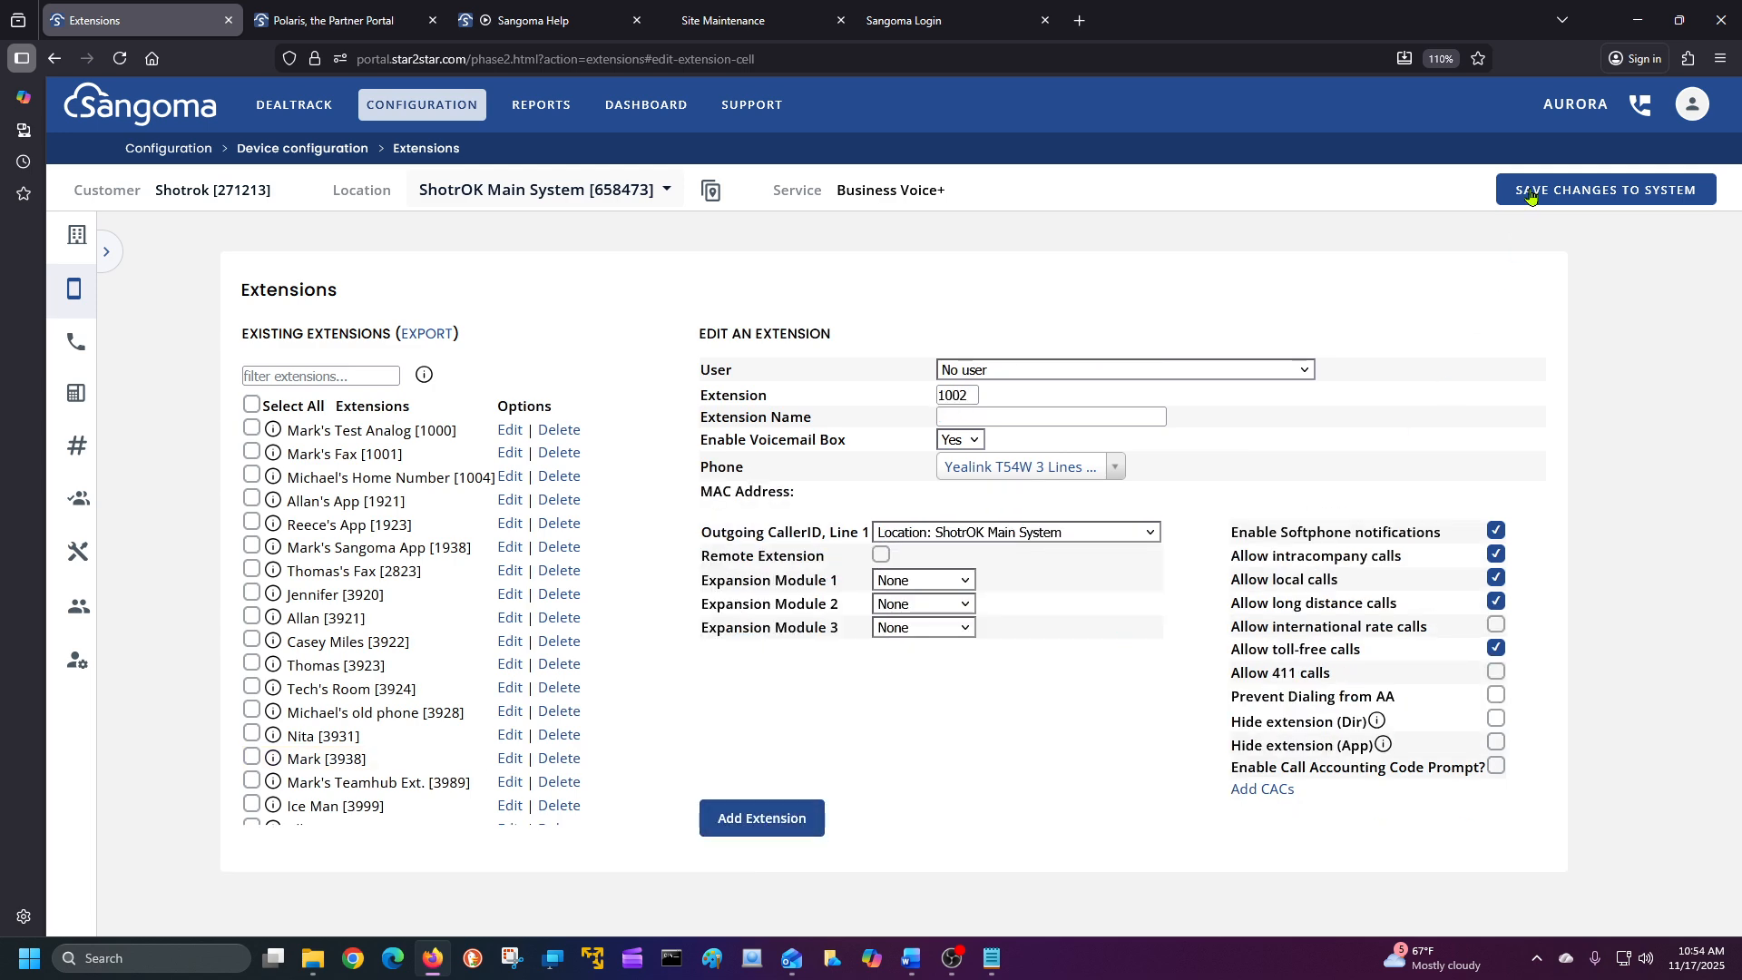
Set extension 3938's Line 1 outgoing caller ID to Location: ShotrOK Main System, then save the extension and push the changes to the system
{"action": "left_click", "coordinate": [506, 762]}
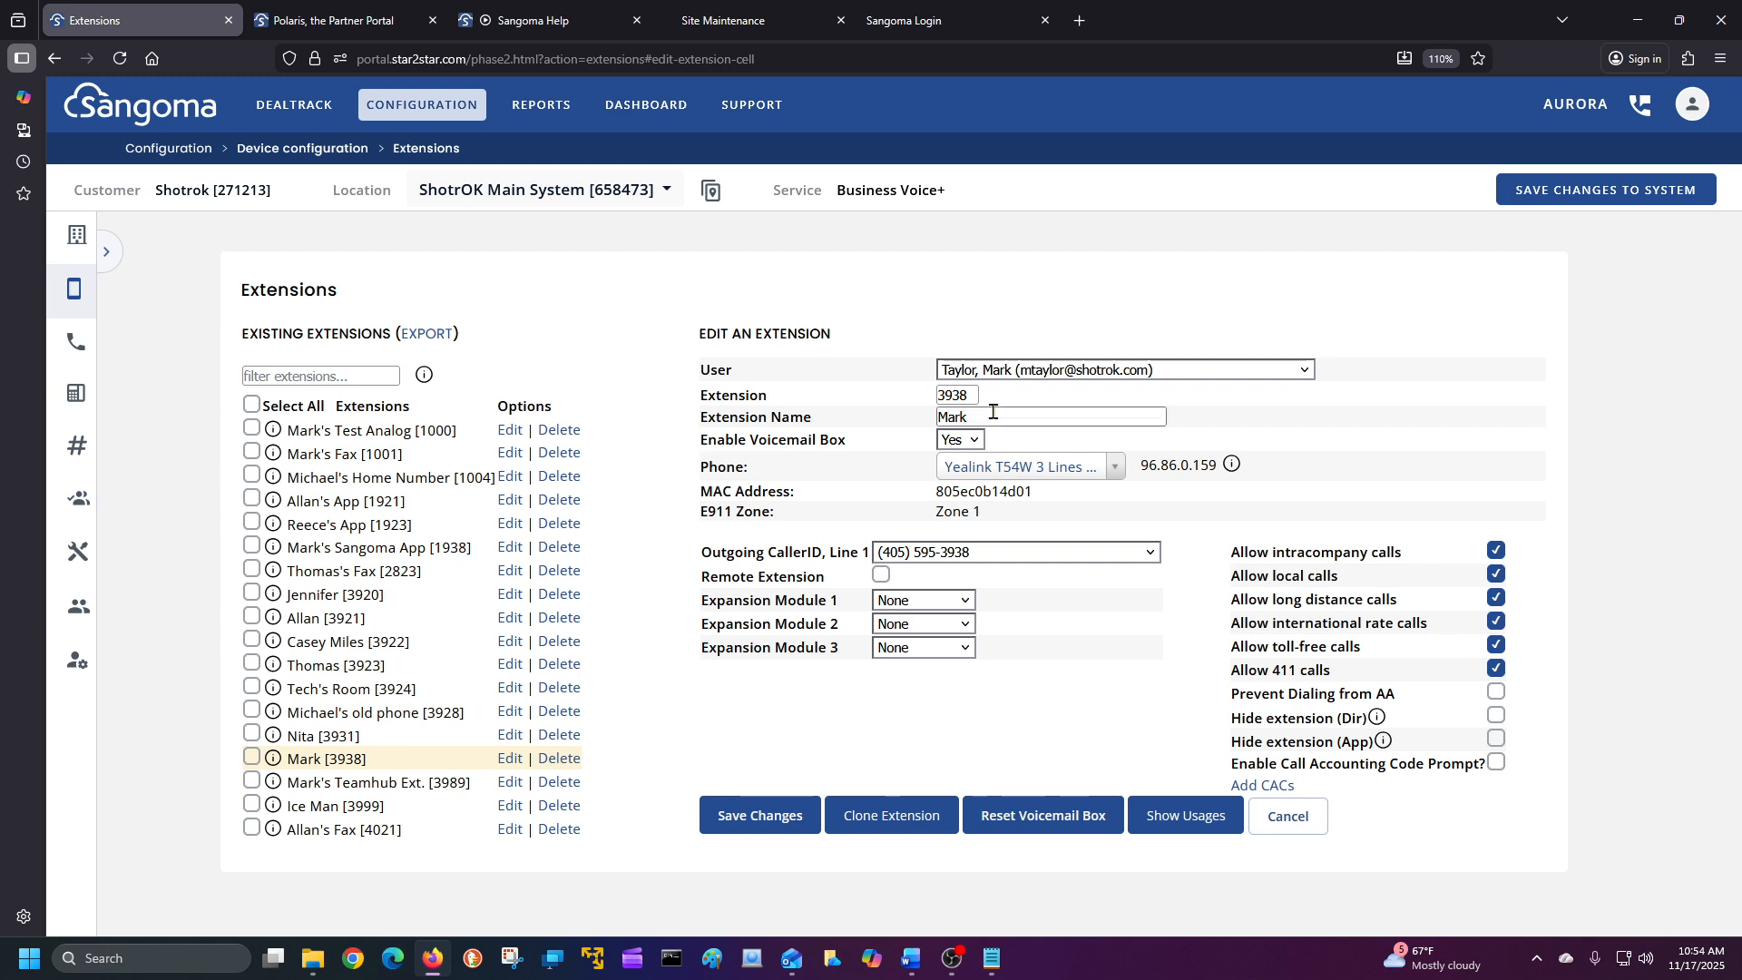
{"action": "left_click", "coordinate": [967, 552]}
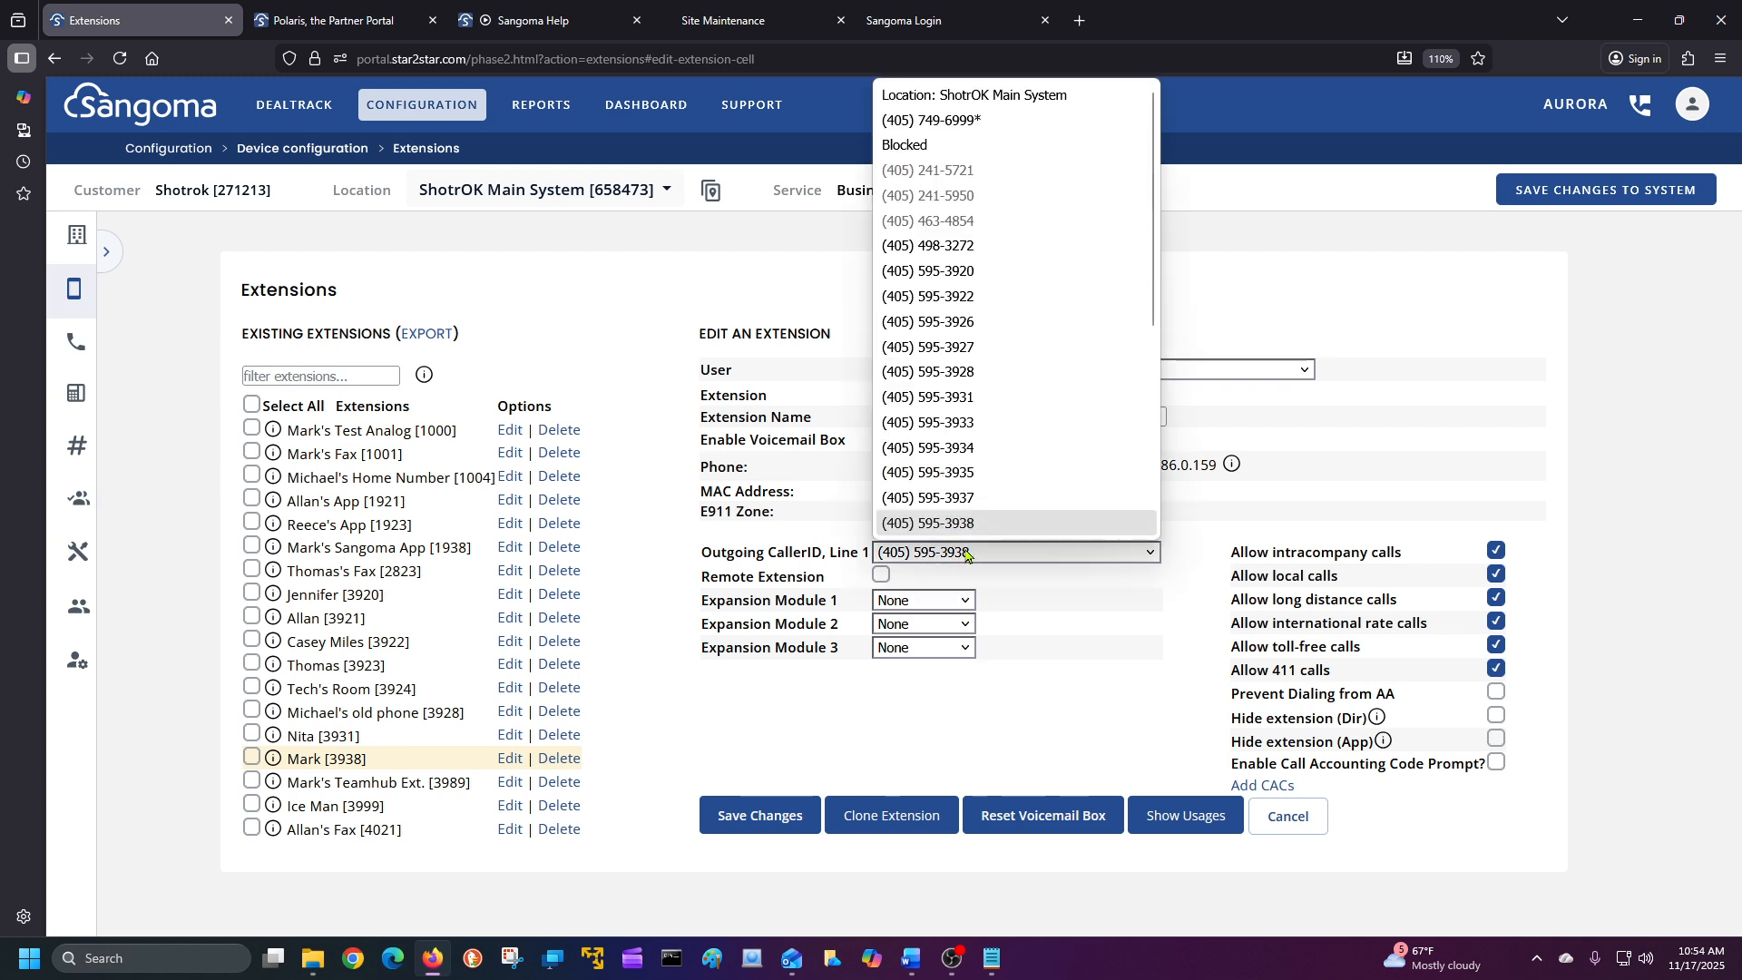
{"action": "left_click", "coordinate": [1025, 96]}
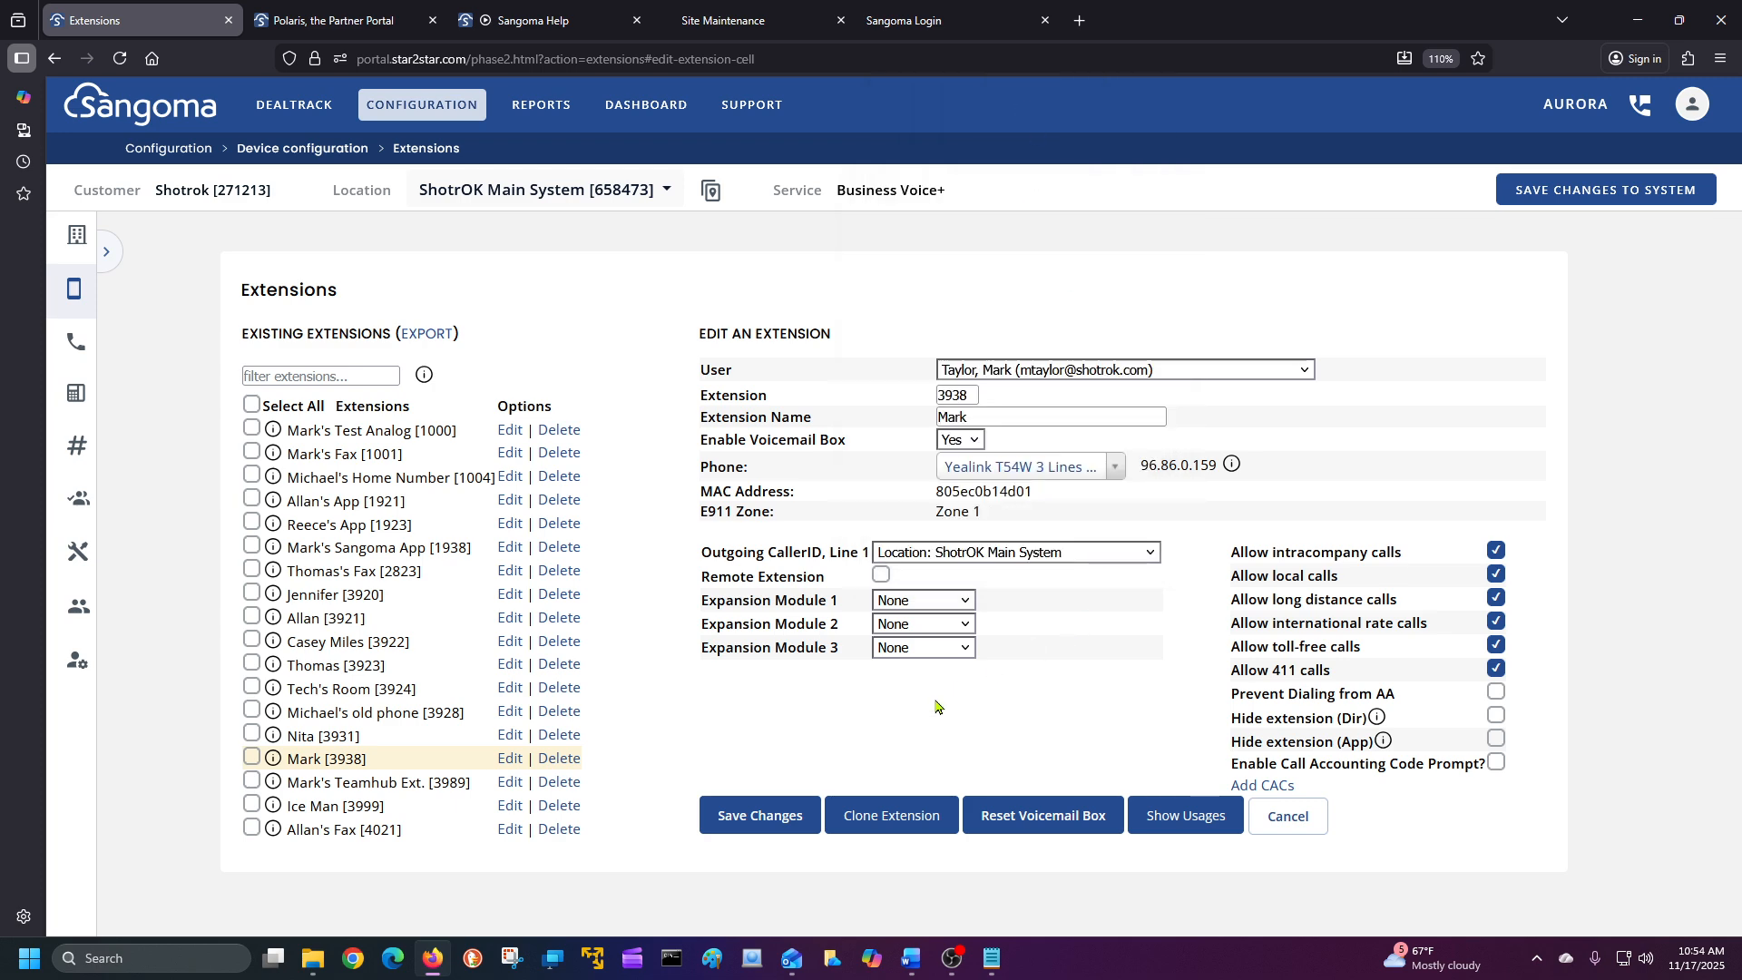
{"action": "left_click", "coordinate": [767, 814]}
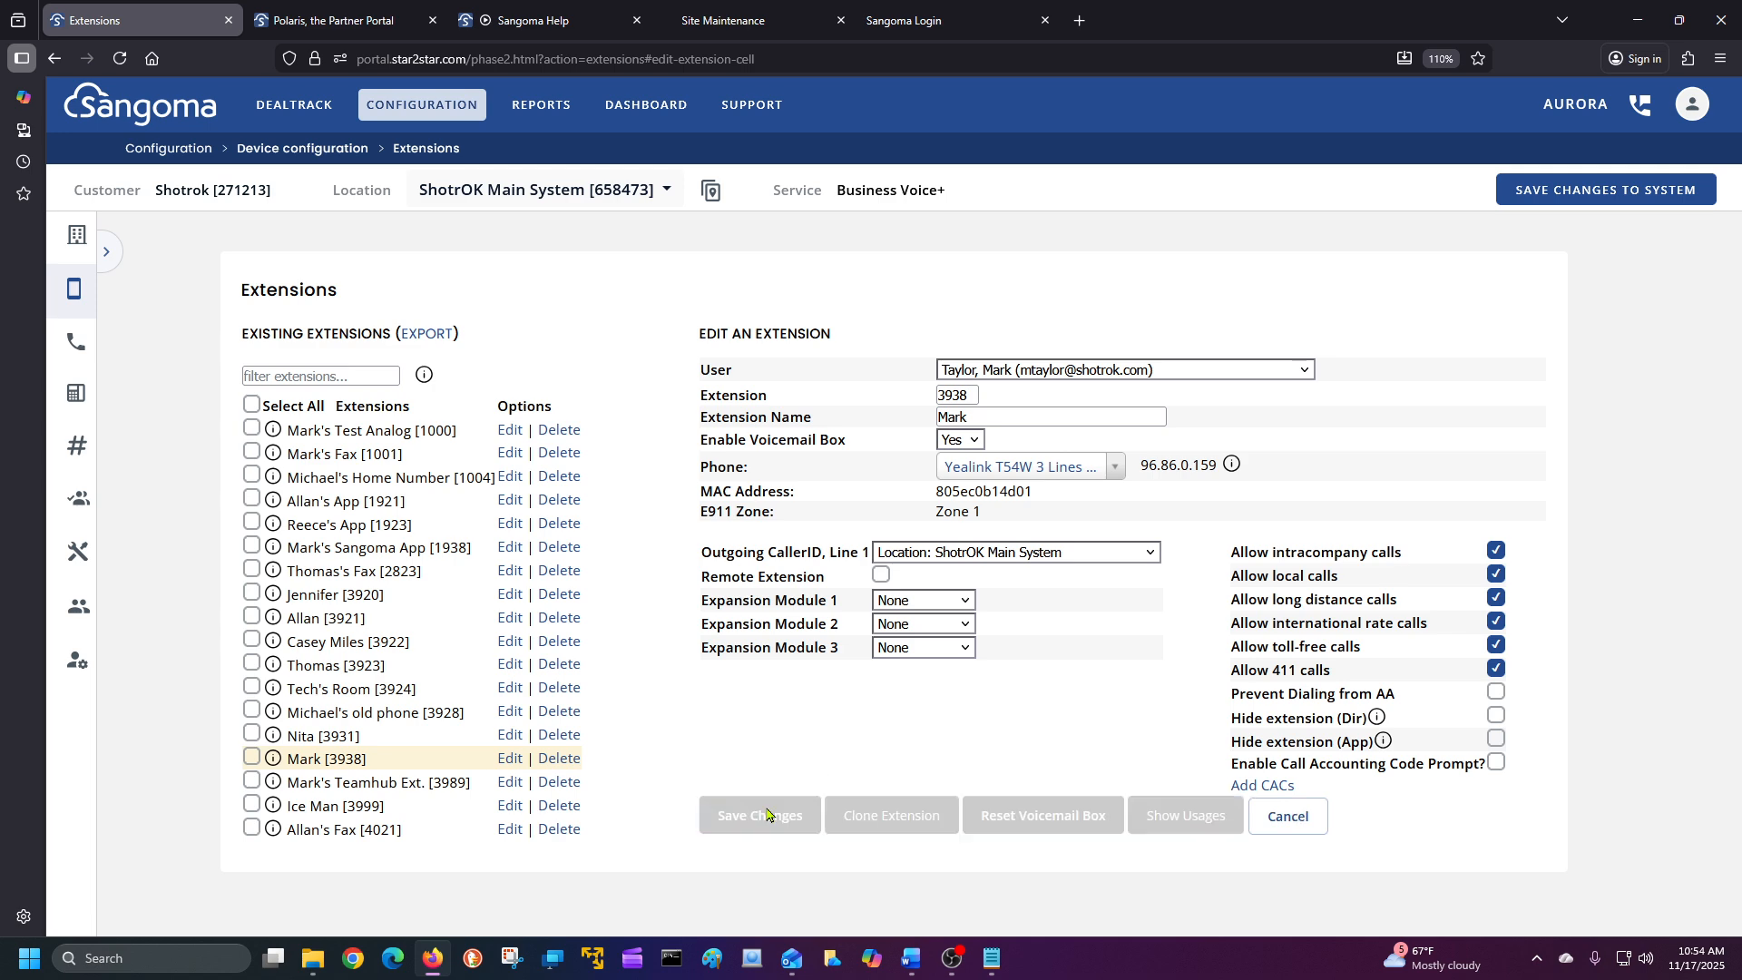
{"action": "left_click", "coordinate": [1585, 200]}
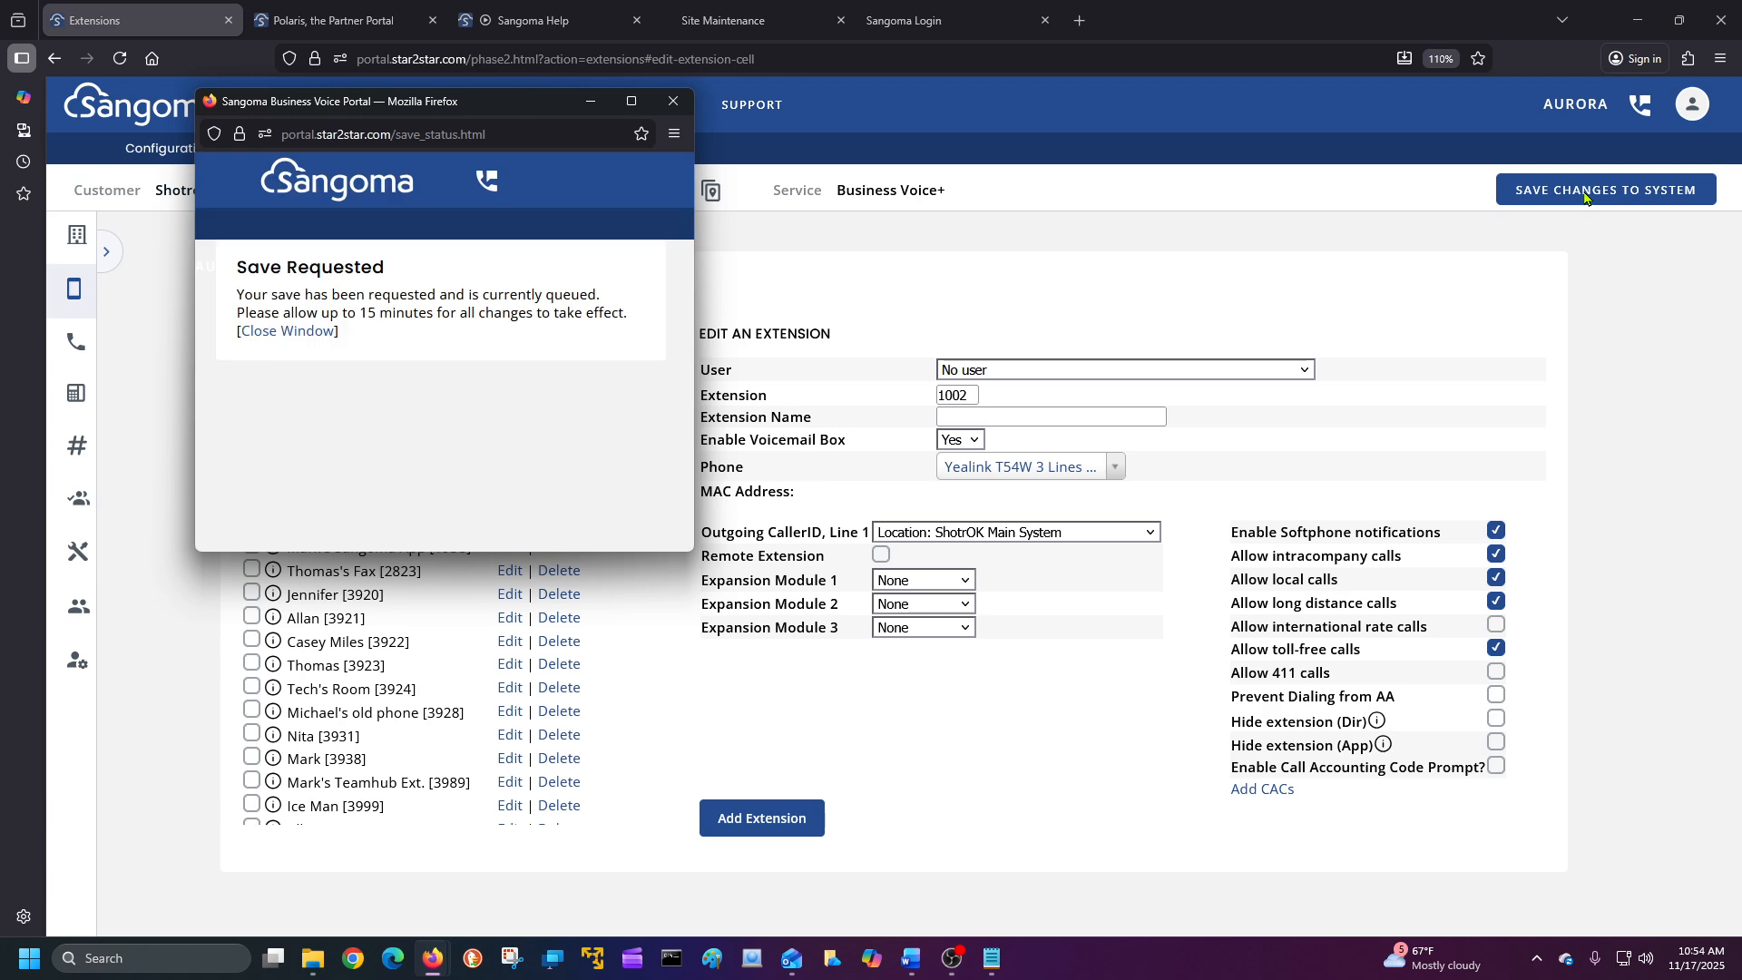
{"action": "left_click", "coordinate": [672, 101]}
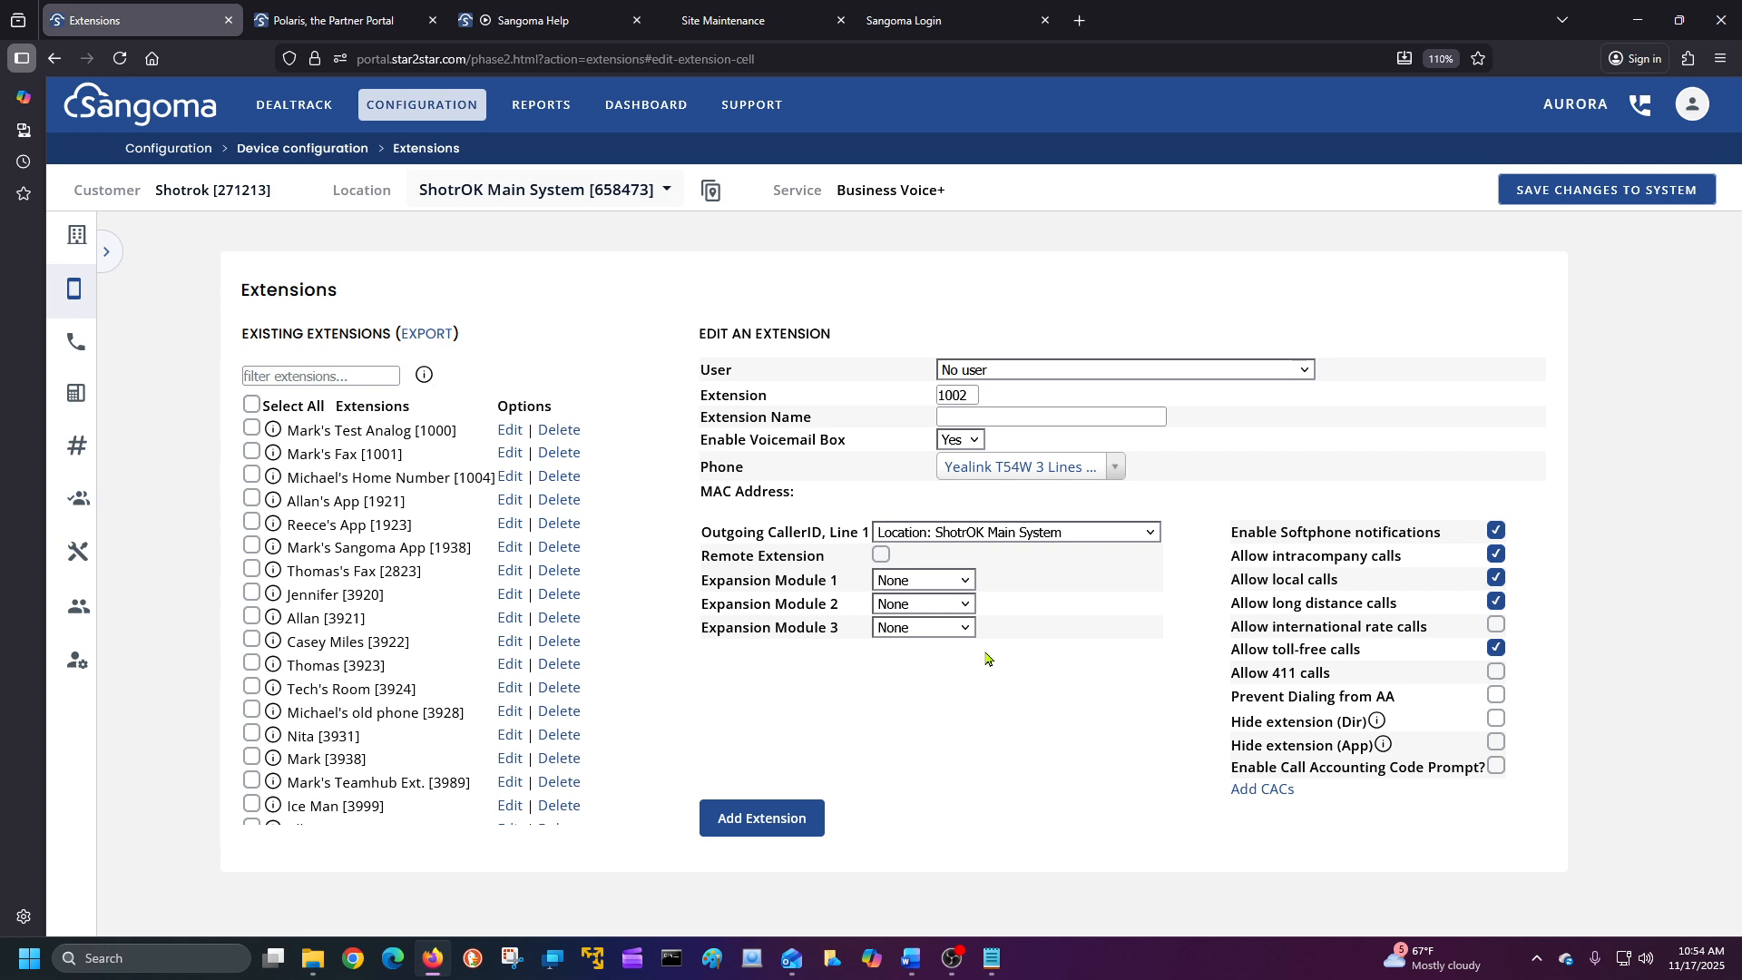
Reopen extension 3938 and review its available Yealink phone models, including the T54W modes, and its outgoing caller ID options
{"action": "left_click", "coordinate": [500, 760]}
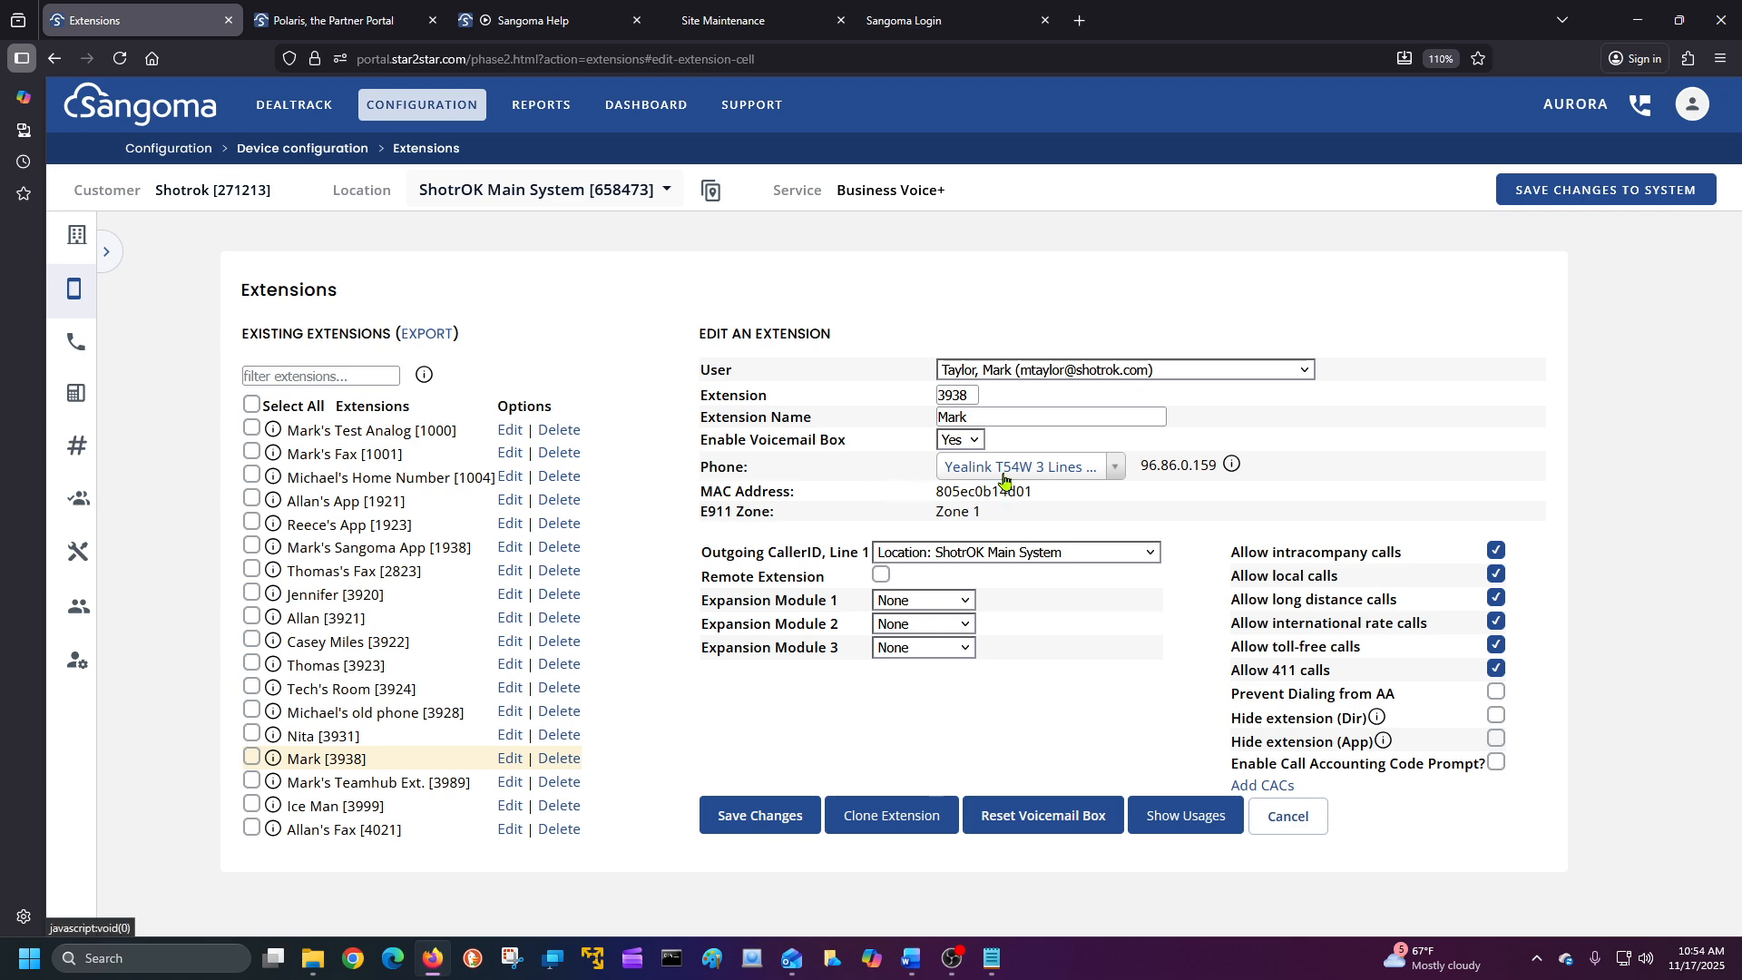
{"action": "left_click", "coordinate": [1117, 475]}
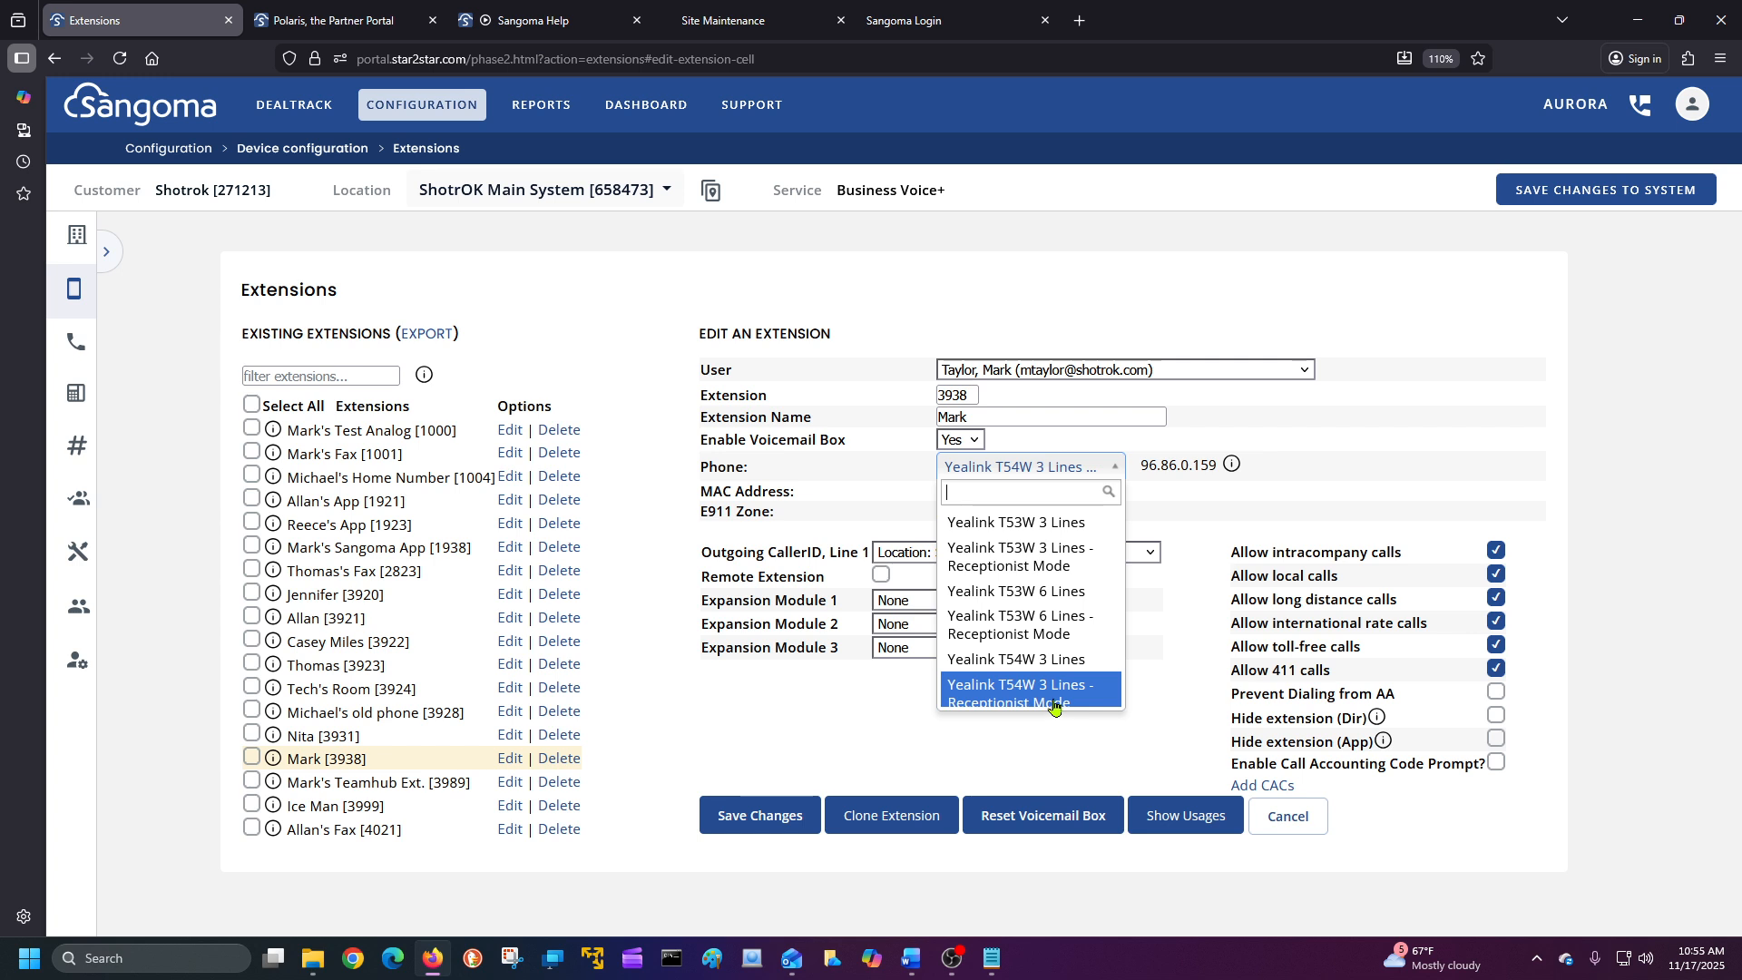
{"action": "left_click", "coordinate": [923, 735]}
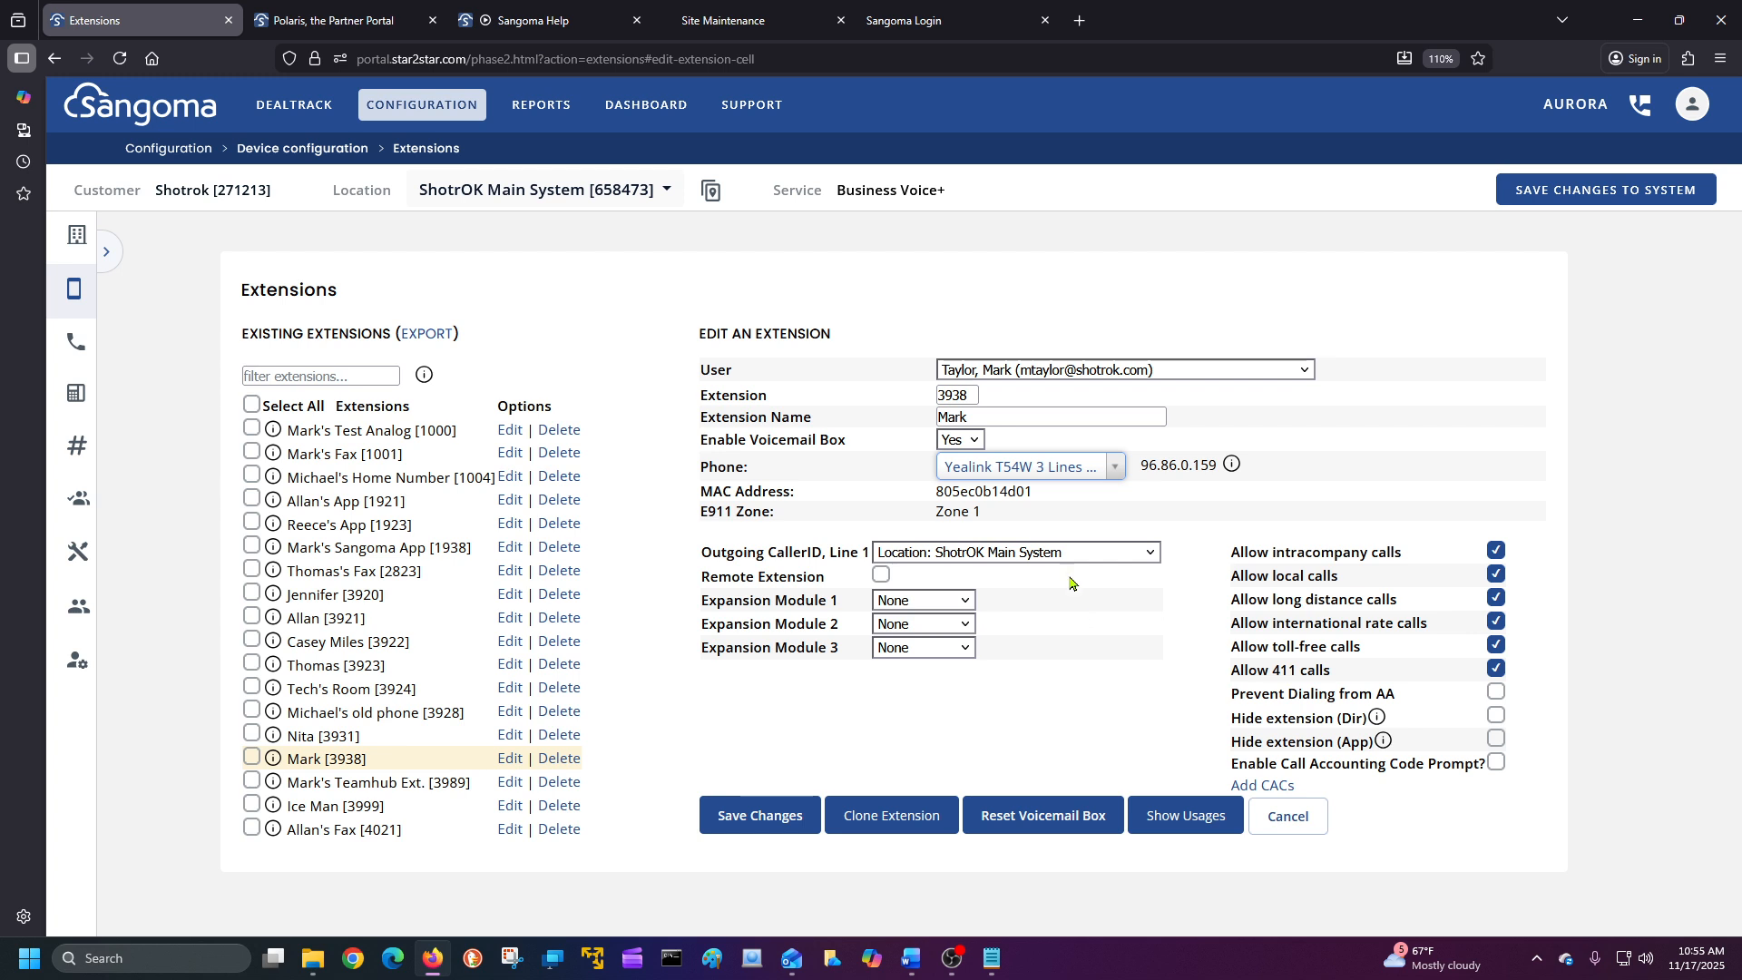
{"action": "left_click", "coordinate": [1049, 553]}
{"action": "left_click", "coordinate": [1049, 554]}
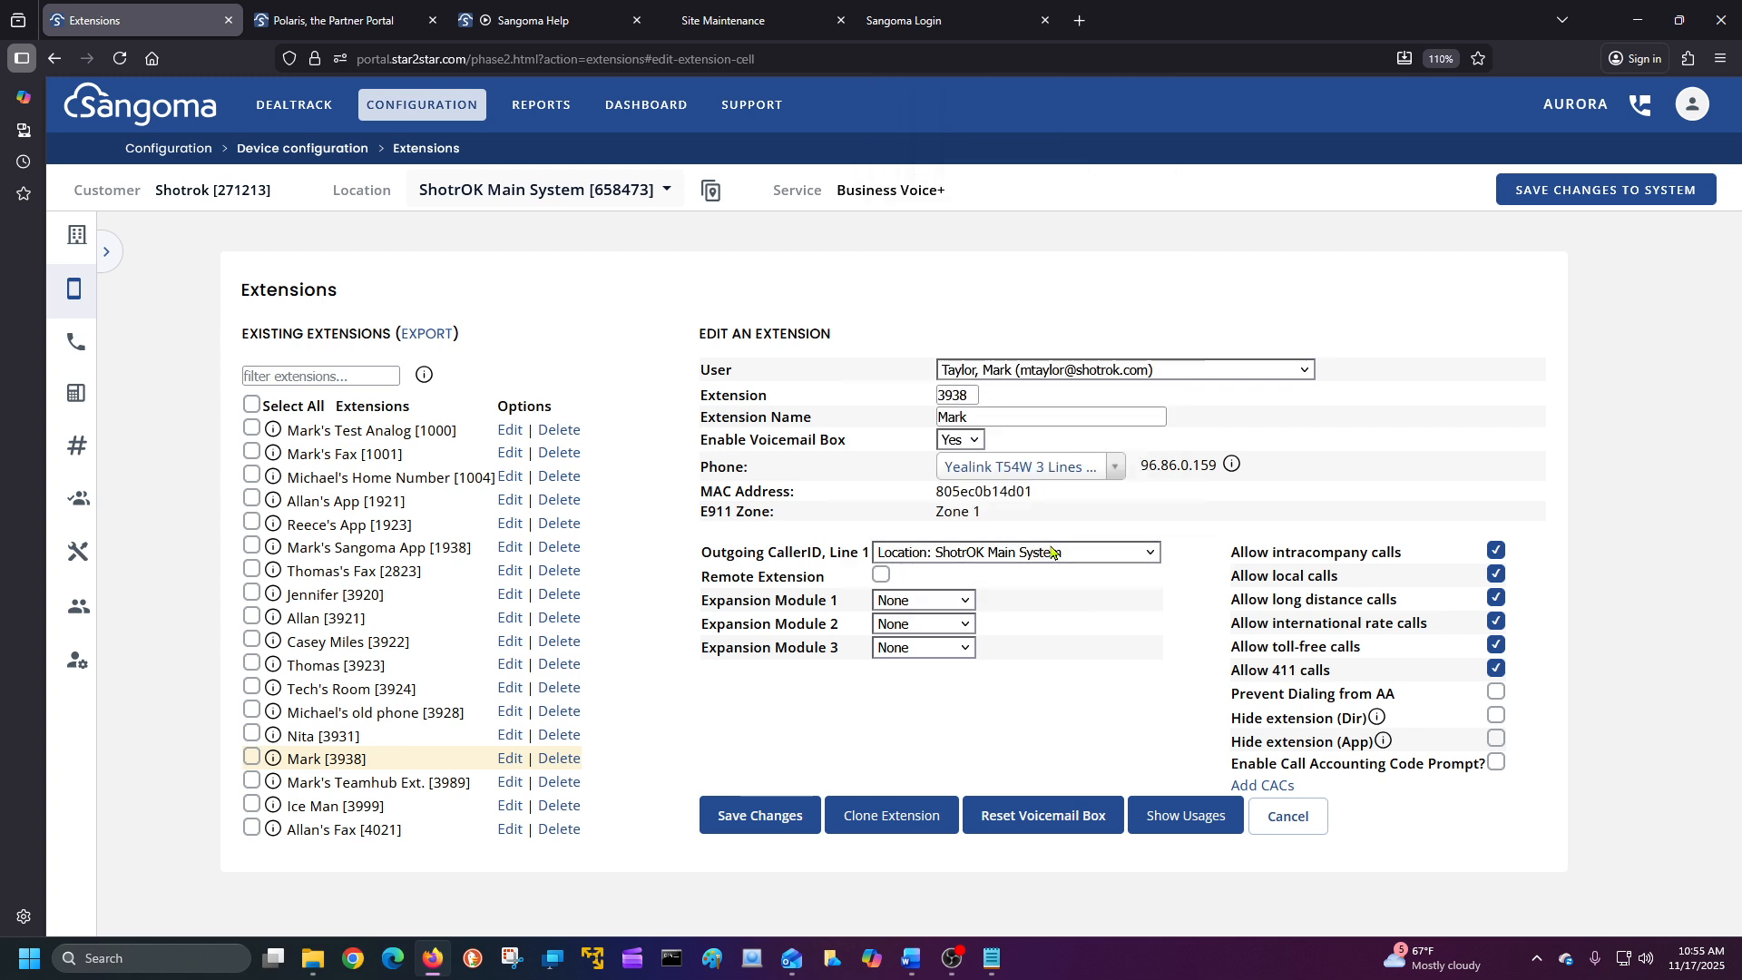
{"action": "left_click", "coordinate": [1057, 467]}
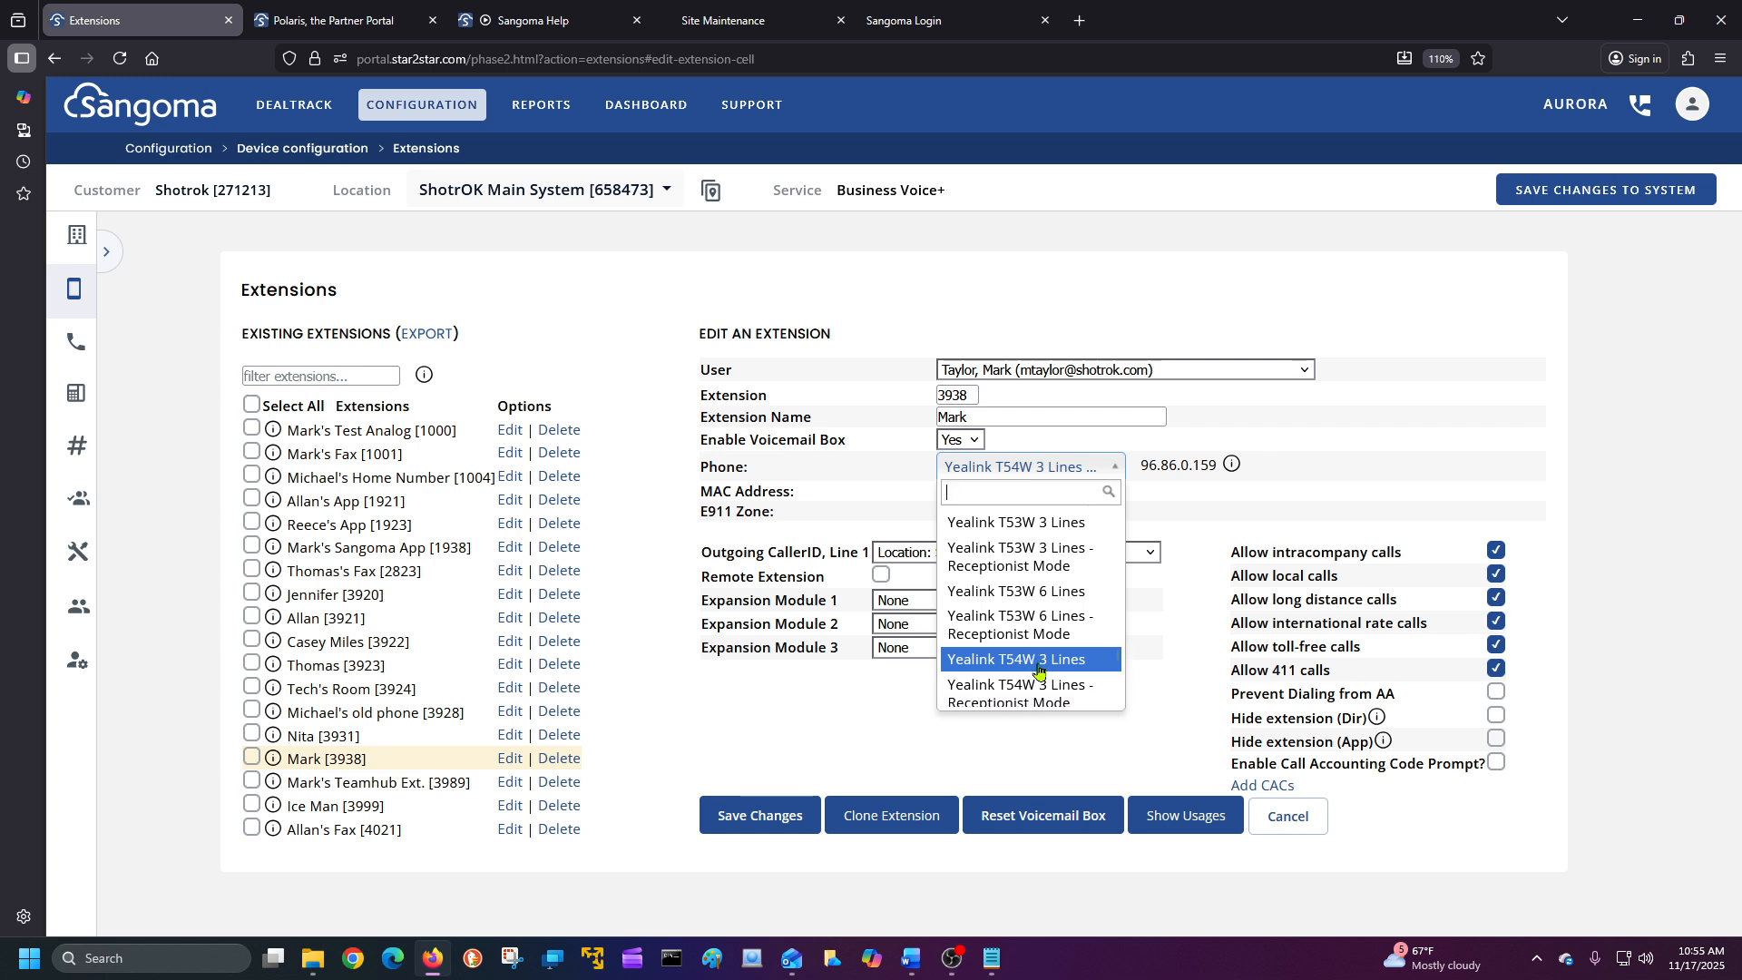
{"action": "left_click", "coordinate": [909, 735]}
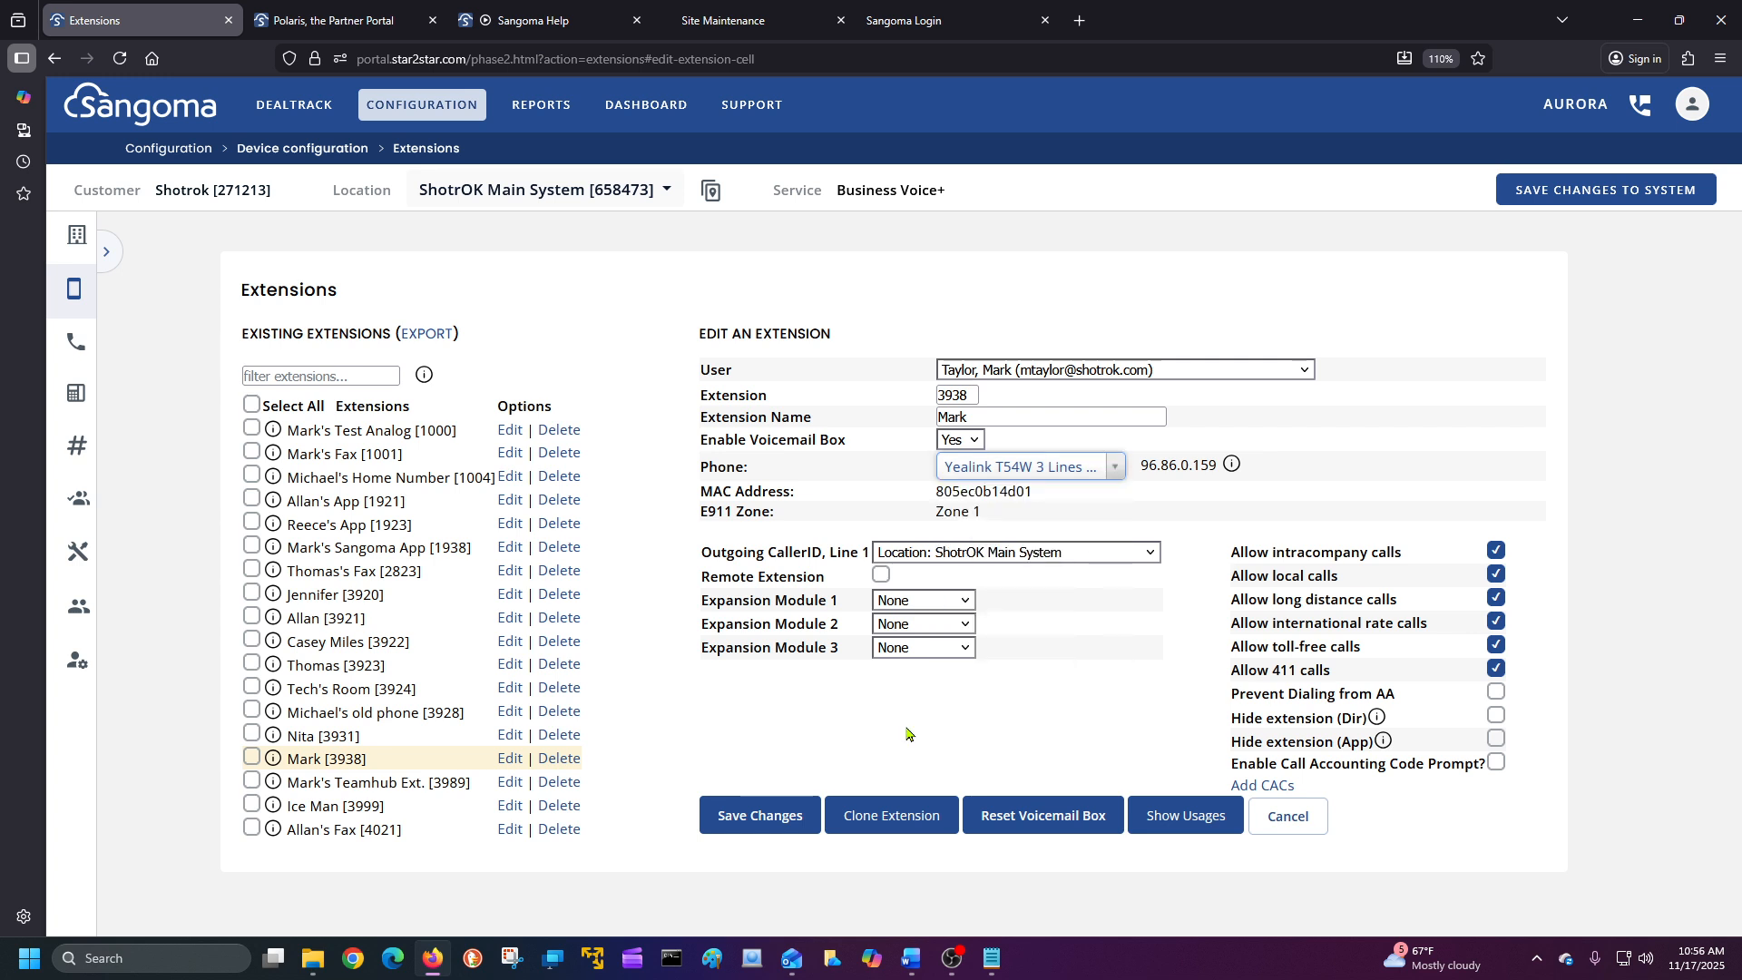